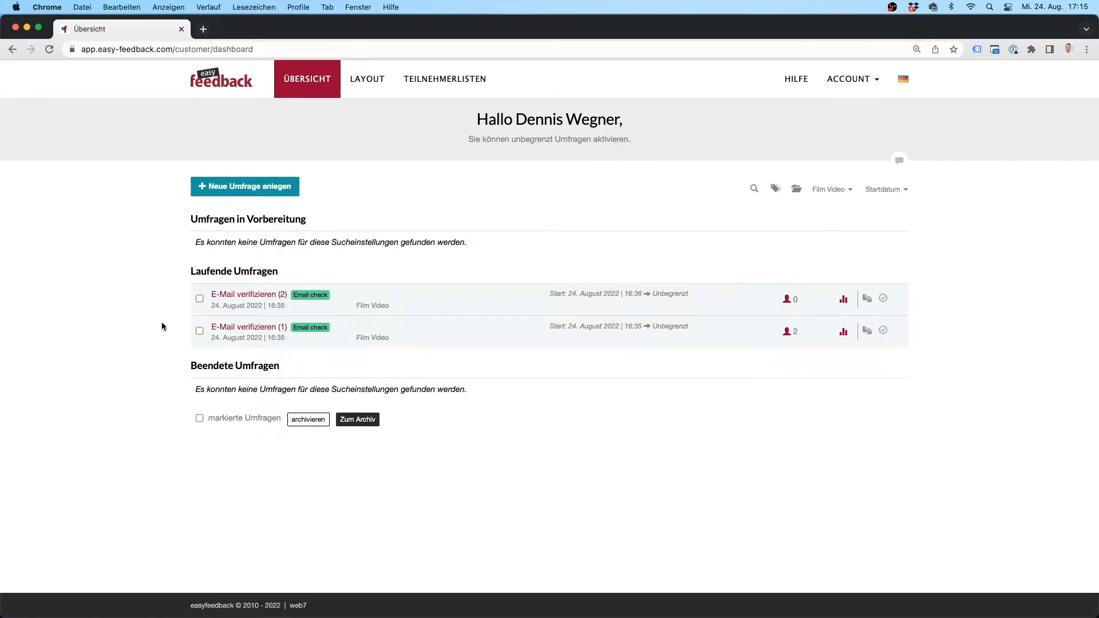
Step: Open the E-Mail verifizieren (1) survey and review its first name, last name, email and terms fields
{"action": "left_click", "coordinate": [241, 328]}
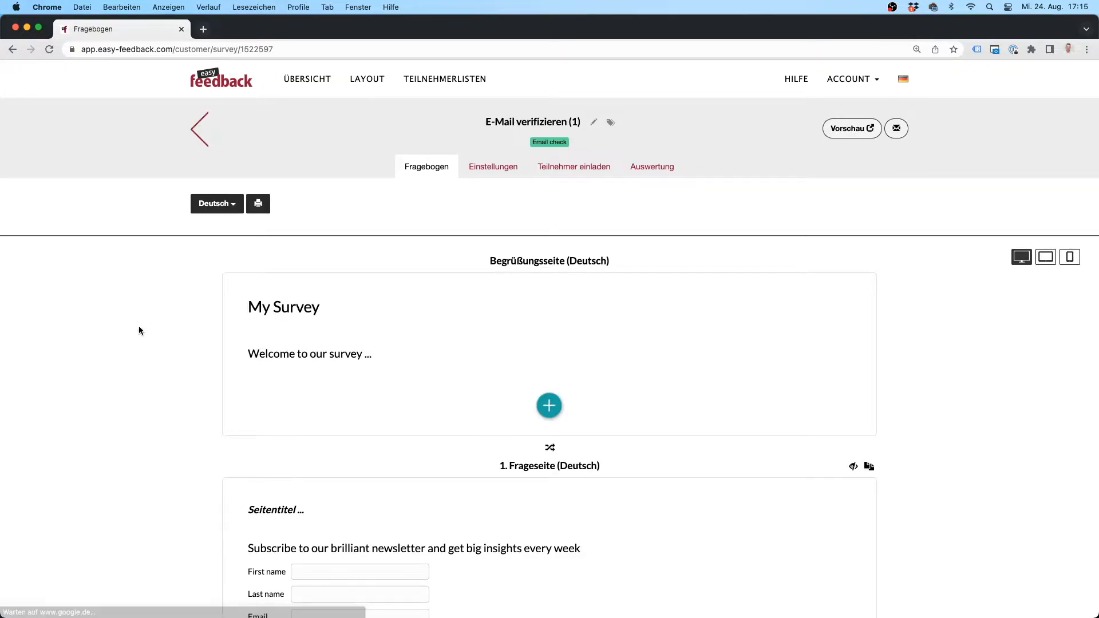
{"action": "scroll", "coordinate": [139, 330], "scroll_direction": "down", "scroll_amount": 3}
{"action": "scroll", "coordinate": [139, 331], "scroll_direction": "down", "scroll_amount": 1}
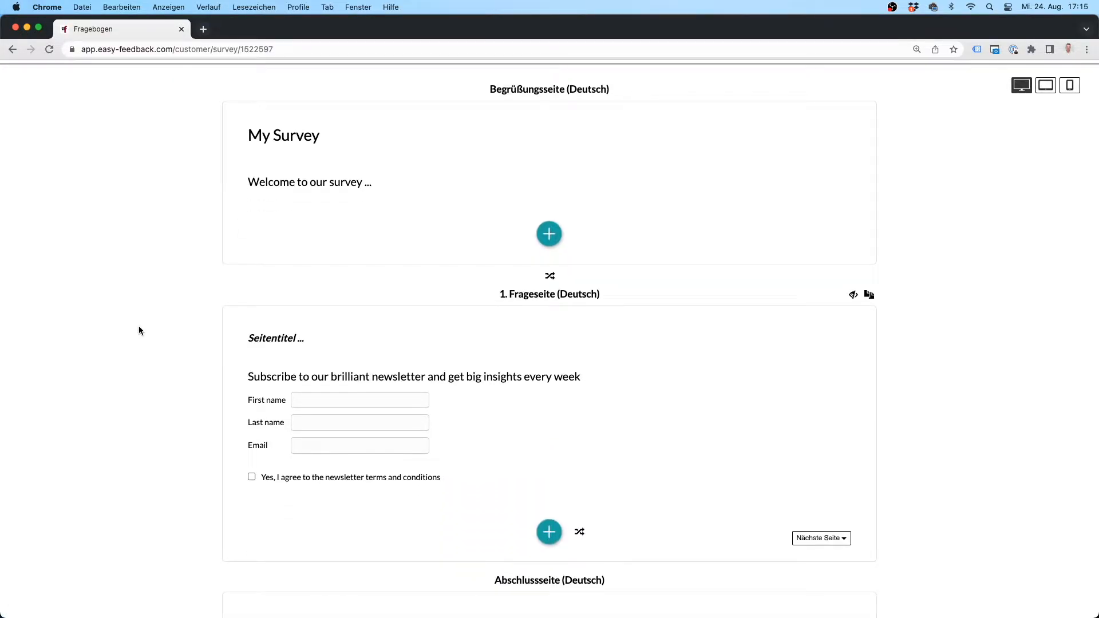
{"action": "mouse_move", "coordinate": [291, 406]}
{"action": "scroll", "coordinate": [909, 387], "scroll_direction": "up", "scroll_amount": 5}
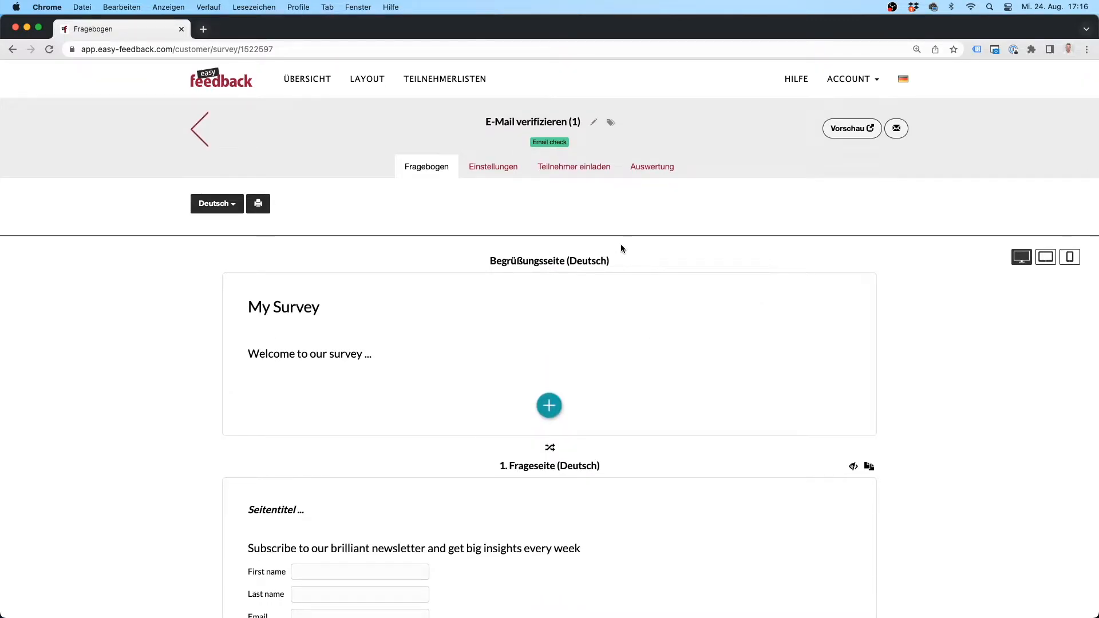
Step: Open survey 1's E-Mail Antwort settings, keeping the recipient as 'Abfrage innerhalb der Umfrage' with the Email question
{"action": "left_click", "coordinate": [490, 173]}
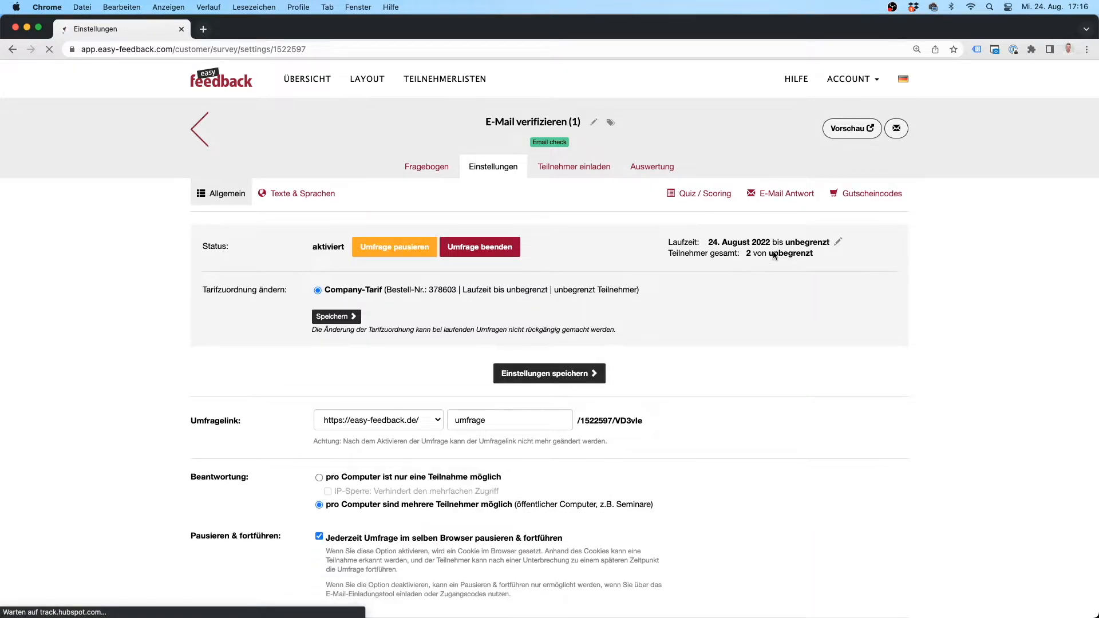
{"action": "left_click", "coordinate": [791, 197]}
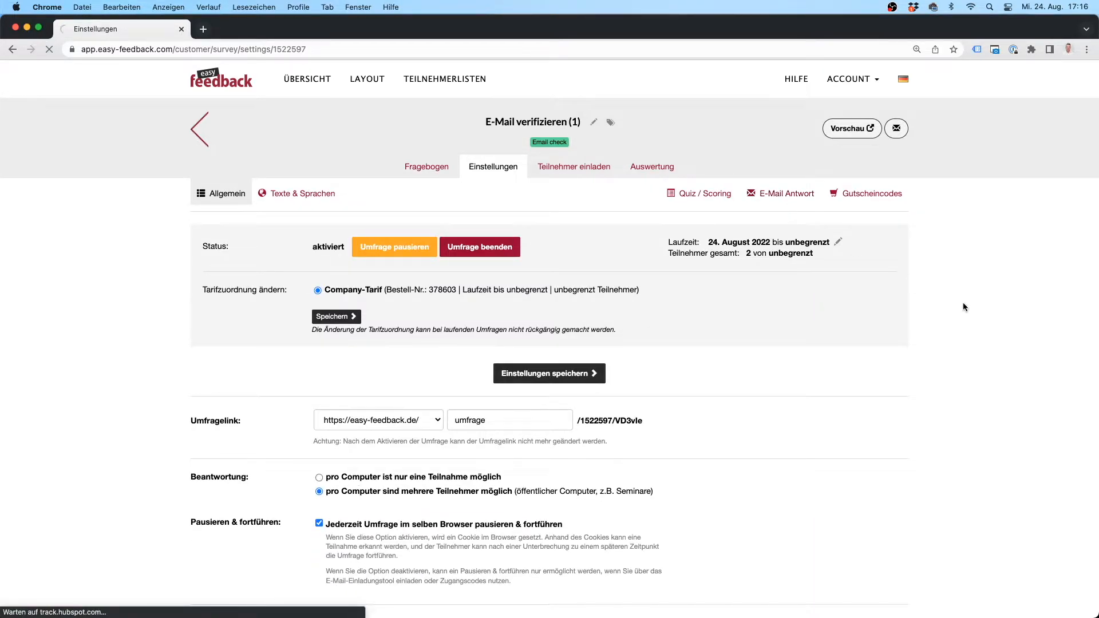
{"action": "scroll", "coordinate": [954, 300], "scroll_direction": "down", "scroll_amount": 5}
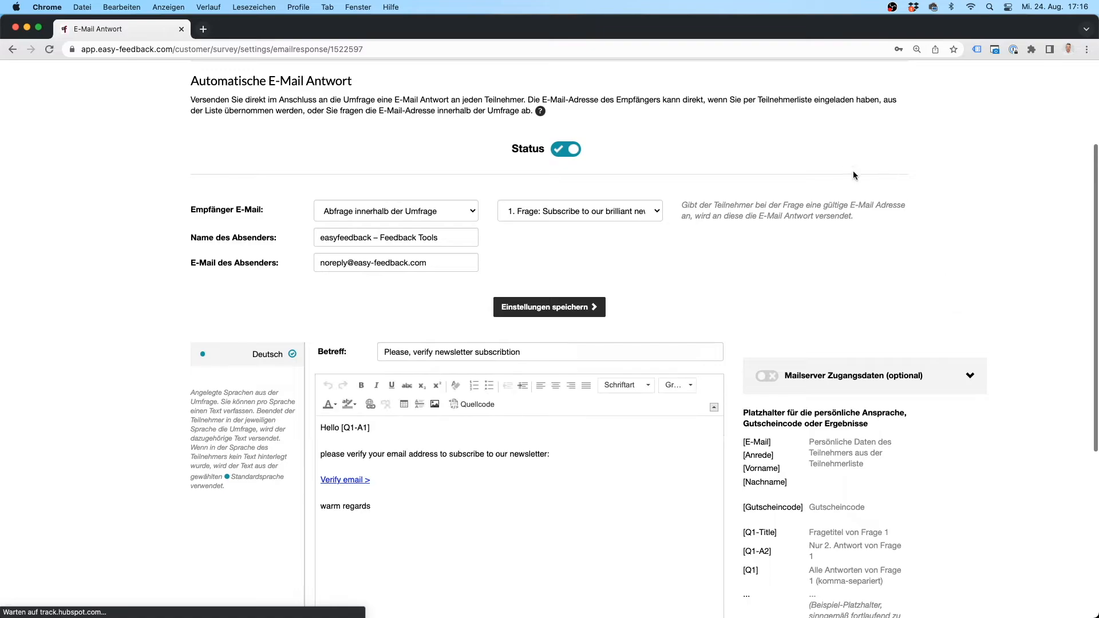
{"action": "left_click", "coordinate": [422, 217]}
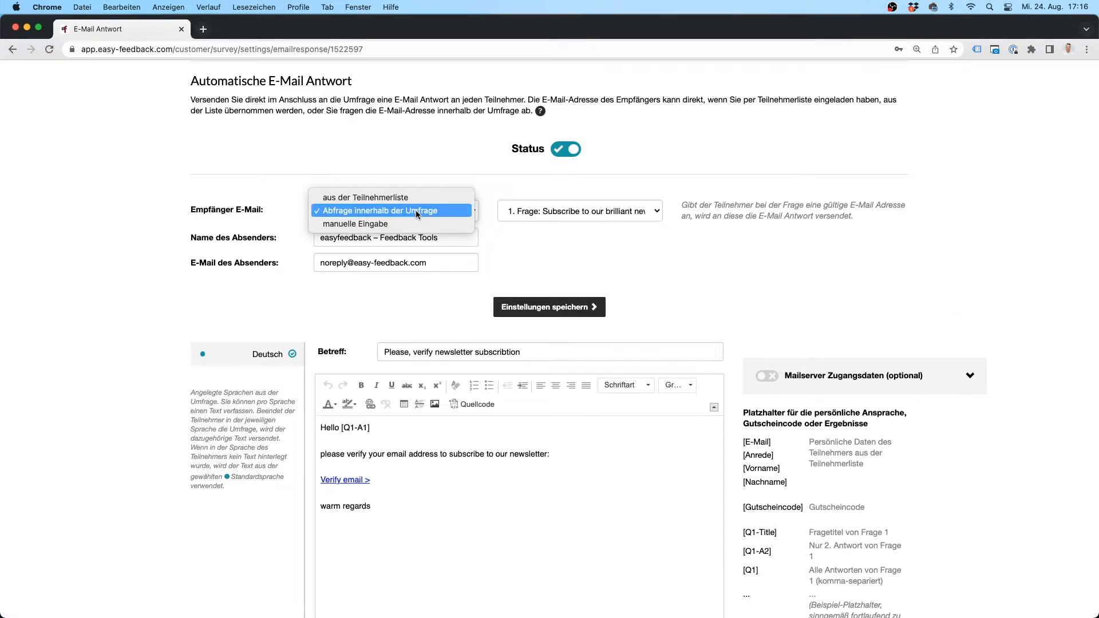
{"action": "left_click", "coordinate": [417, 211]}
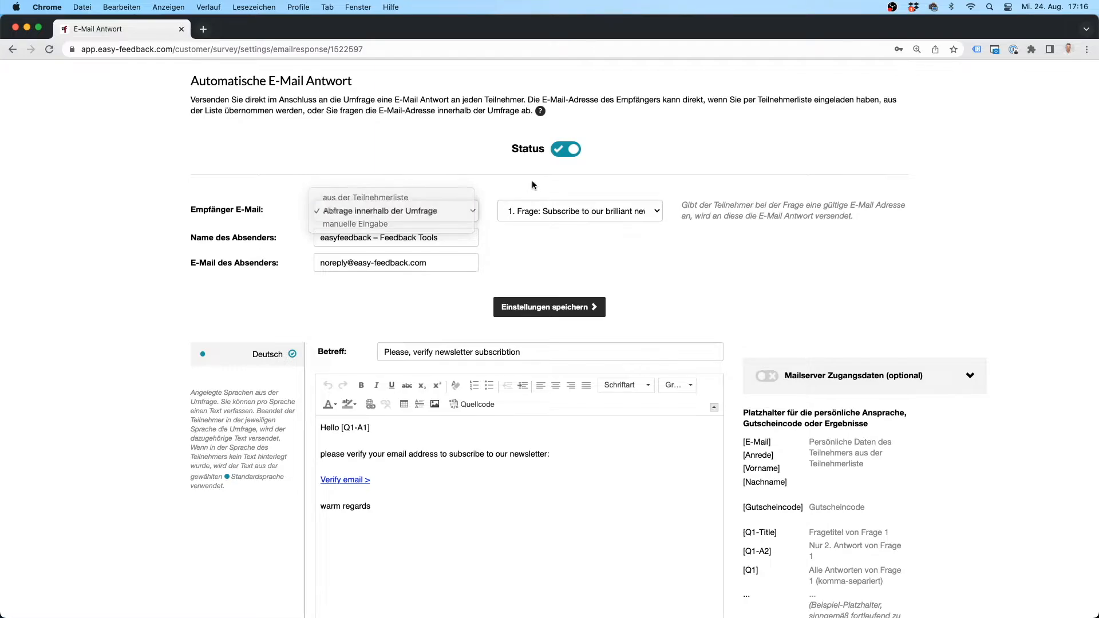
{"action": "left_click", "coordinate": [546, 211]}
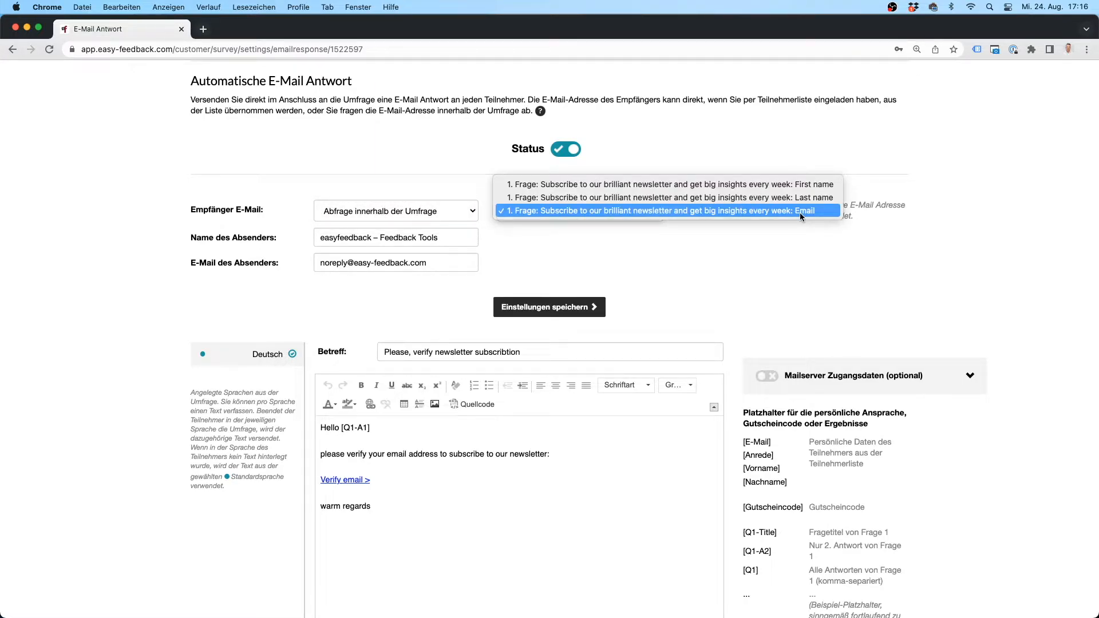
{"action": "left_click", "coordinate": [788, 253]}
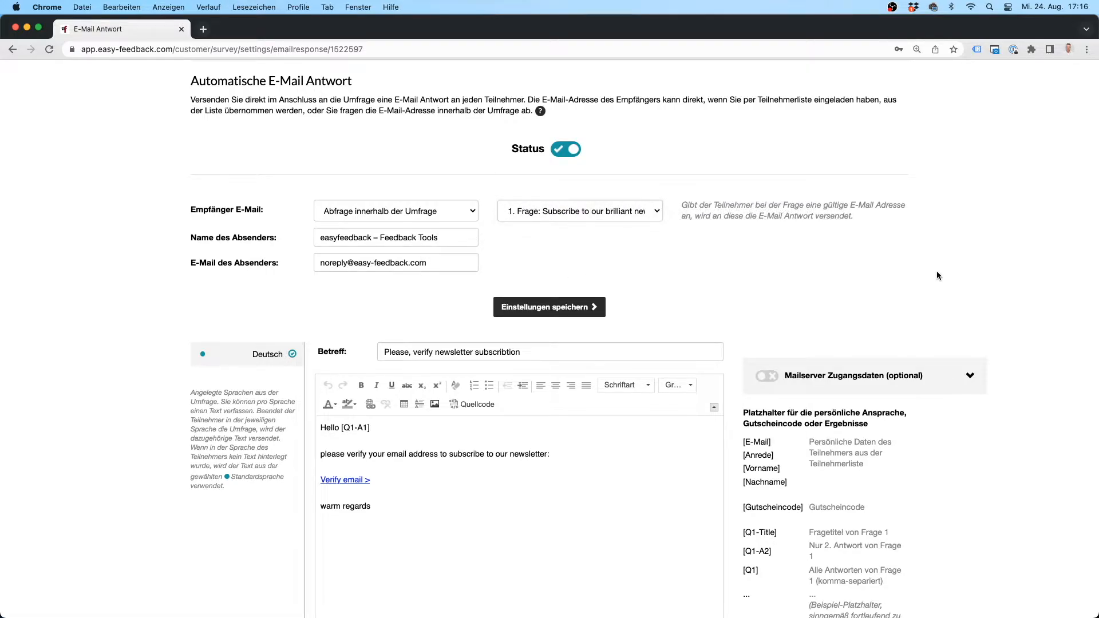
{"action": "scroll", "coordinate": [937, 271], "scroll_direction": "down", "scroll_amount": 3}
{"action": "left_click_drag", "start_coordinate": [385, 215], "coordinate": [549, 222]}
{"action": "left_click", "coordinate": [732, 186]}
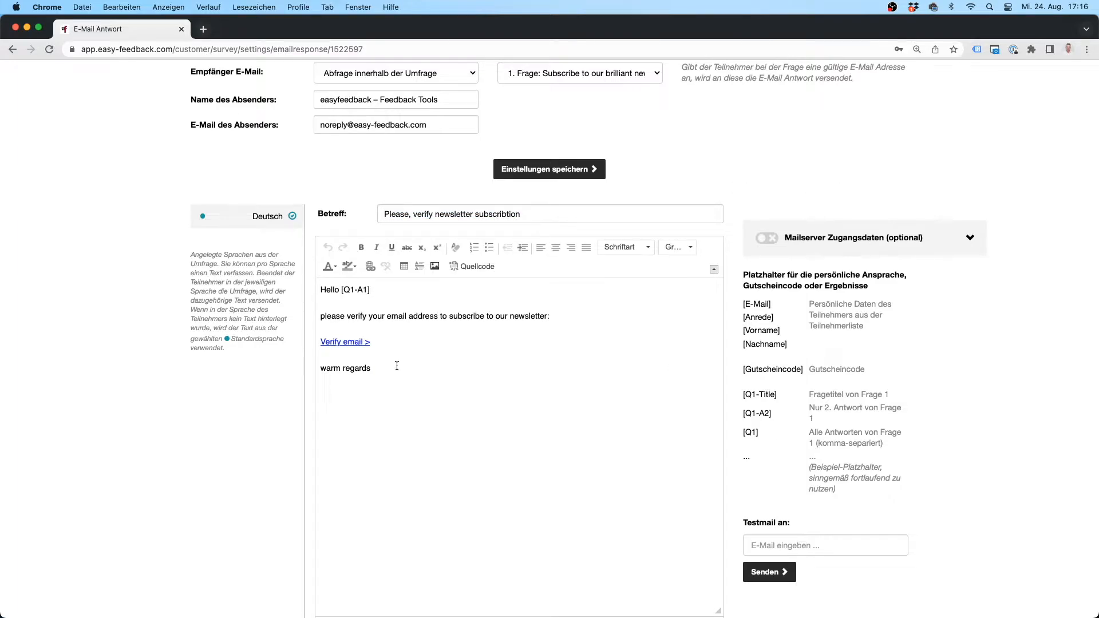
{"action": "left_click_drag", "start_coordinate": [395, 368], "coordinate": [320, 290]}
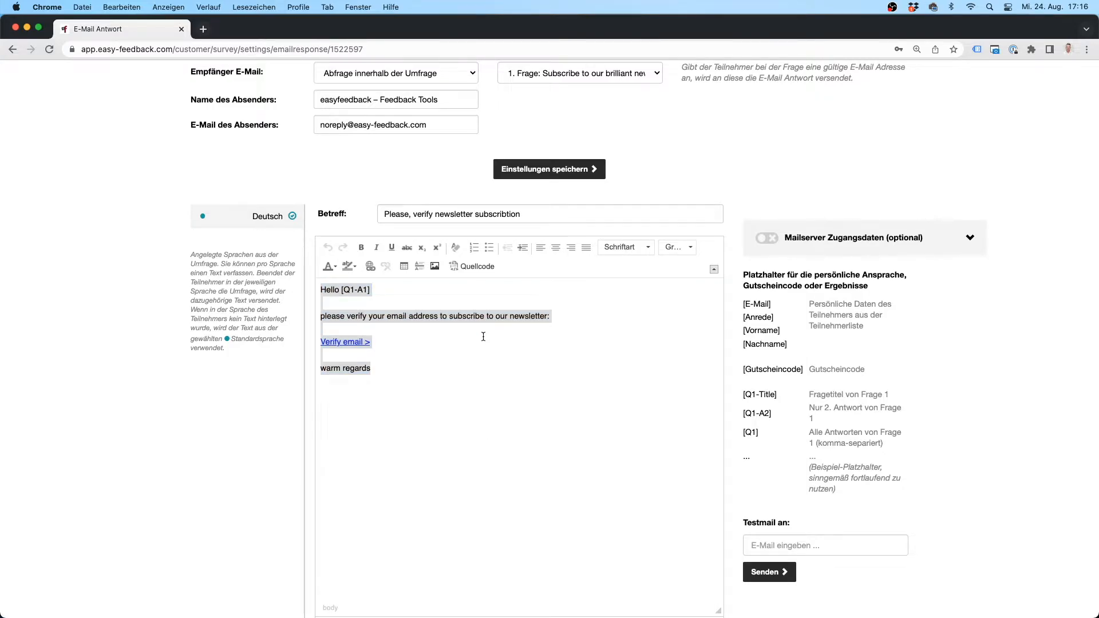
{"action": "left_click", "coordinate": [473, 354]}
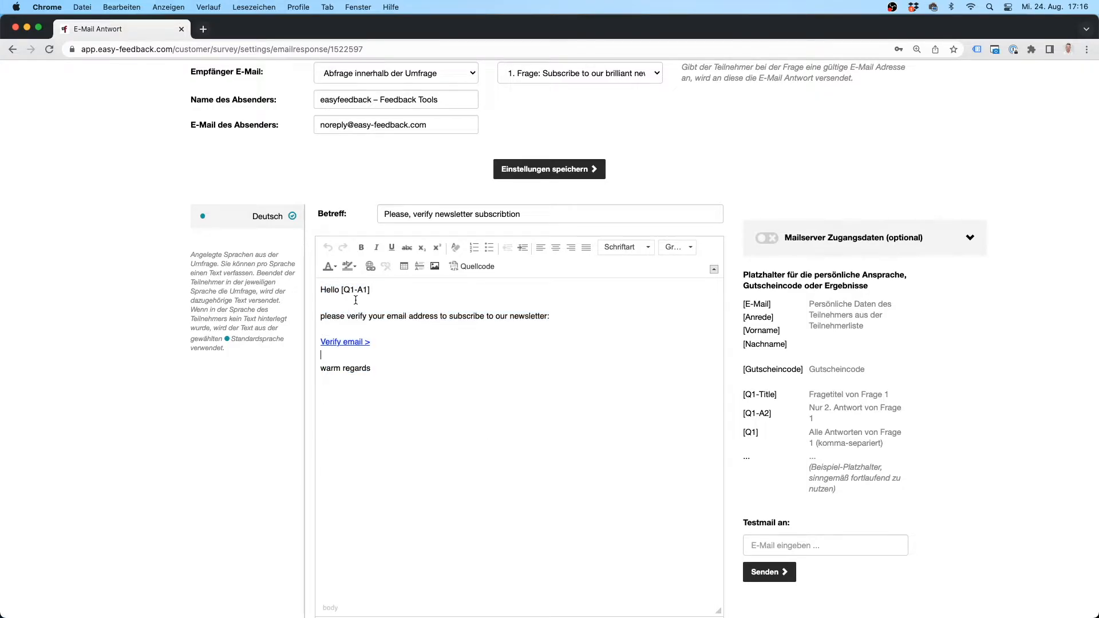
{"action": "left_click_drag", "start_coordinate": [342, 290], "coordinate": [375, 294]}
{"action": "scroll", "coordinate": [162, 318], "scroll_direction": "up", "scroll_amount": 5}
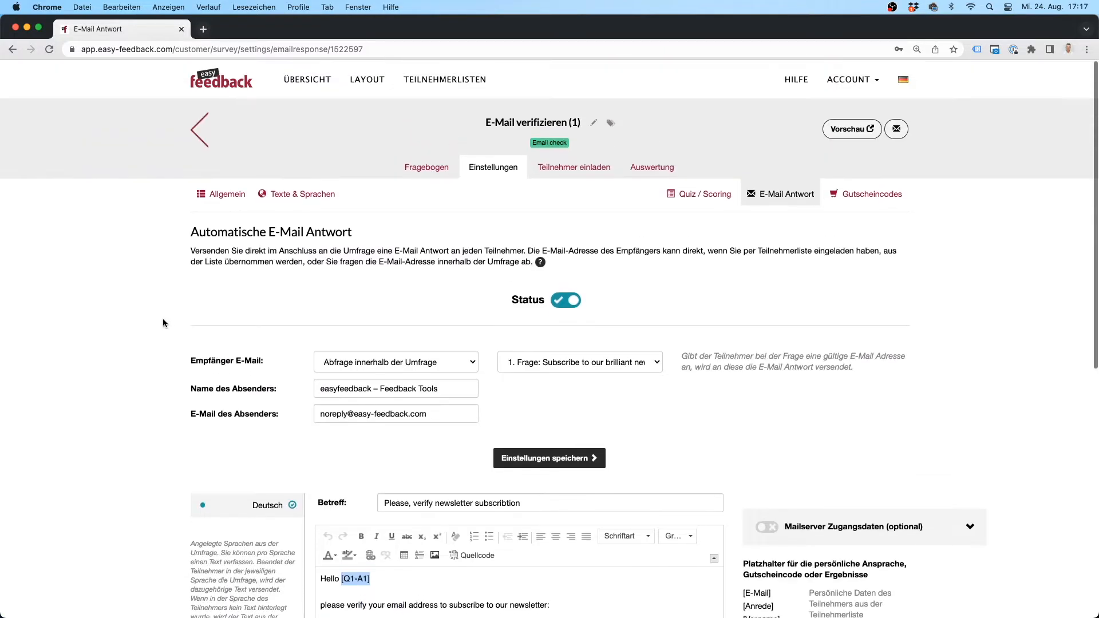
Step: In a new dashboard tab, open E-Mail verifizieren (2)'s Teilnehmer einladen page and copy its survey link
{"action": "left_click", "coordinate": [311, 87], "text": "super"}
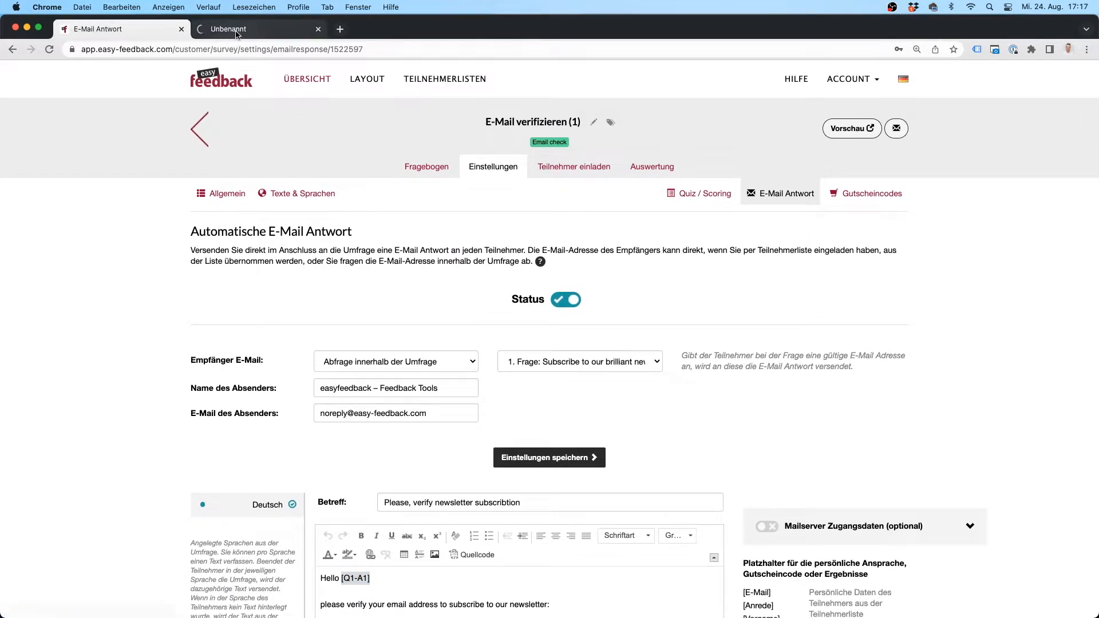
{"action": "left_click", "coordinate": [235, 32]}
{"action": "left_click", "coordinate": [231, 295]}
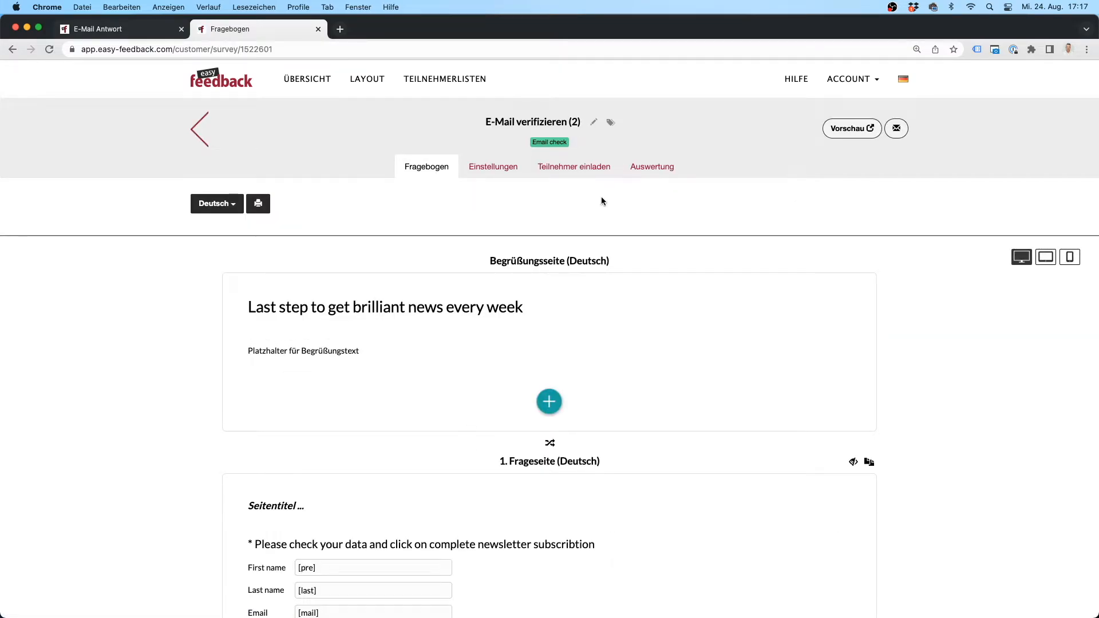
{"action": "left_click", "coordinate": [593, 166]}
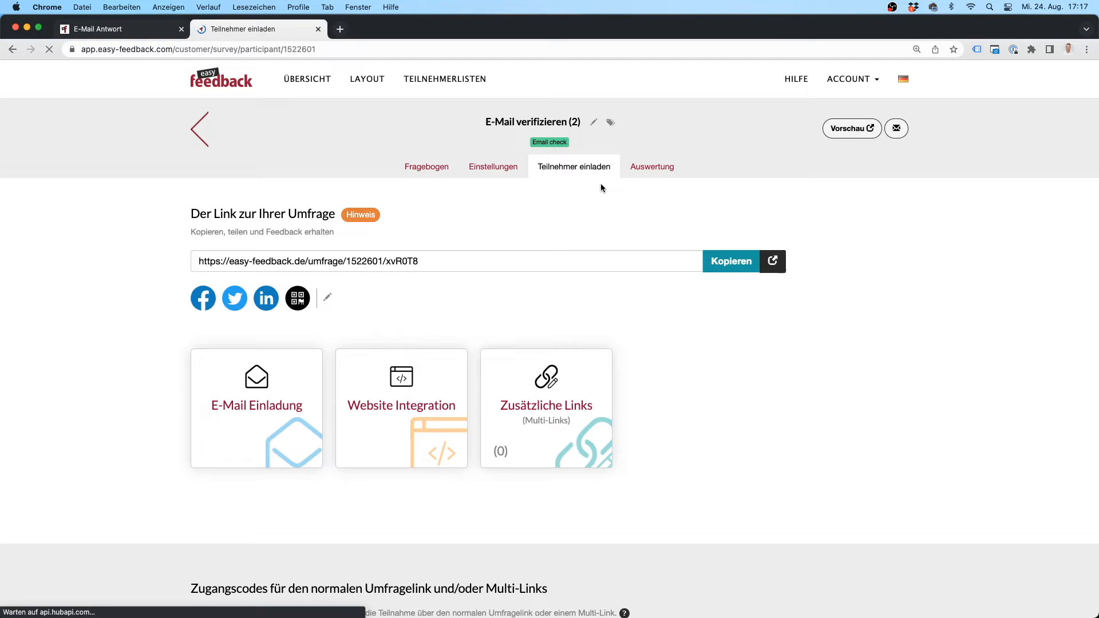
{"action": "left_click", "coordinate": [547, 265]}
{"action": "key", "text": "super+c"}
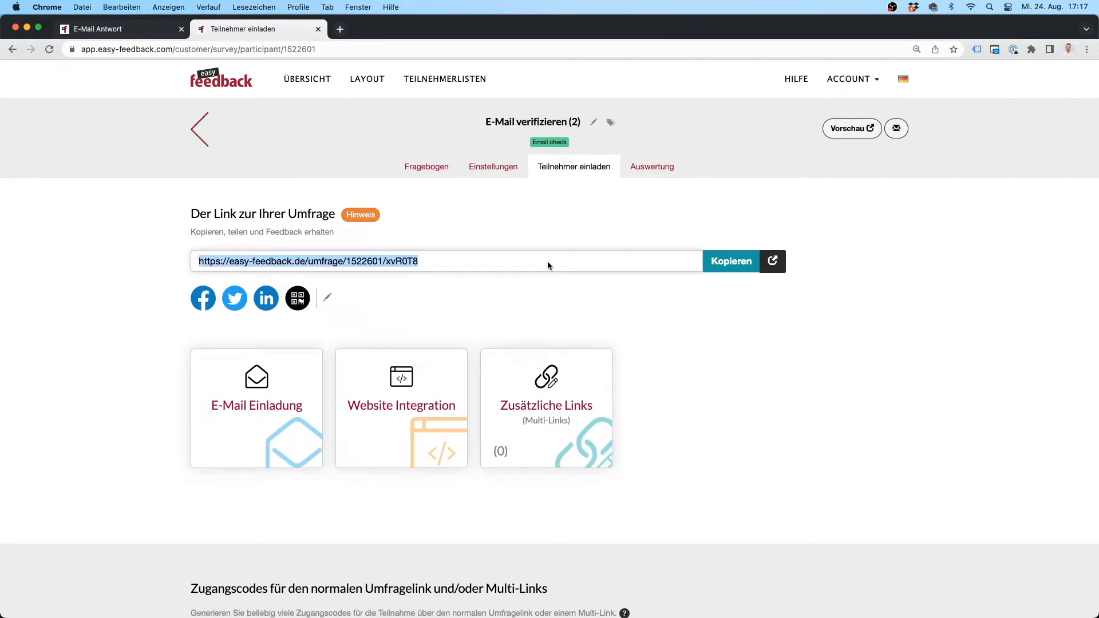
Step: Paste survey 2's link into a blank TextEdit note and append /?pre=[Q1-A1]
{"action": "left_click_drag", "start_coordinate": [1098, 232], "coordinate": [750, 278]}
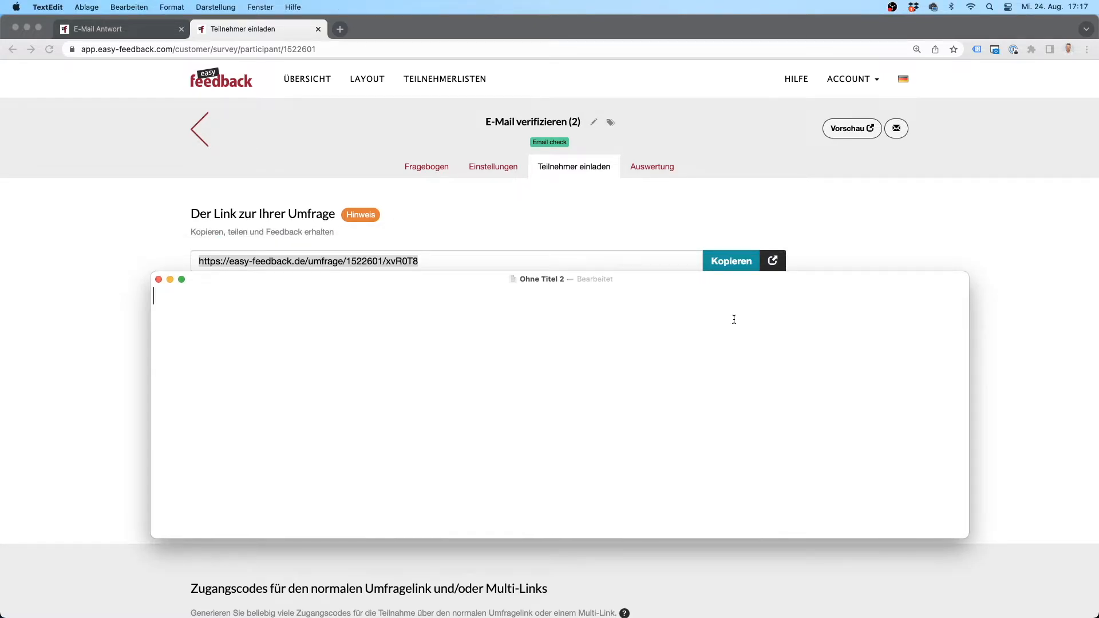
{"action": "key", "text": "super+v"}
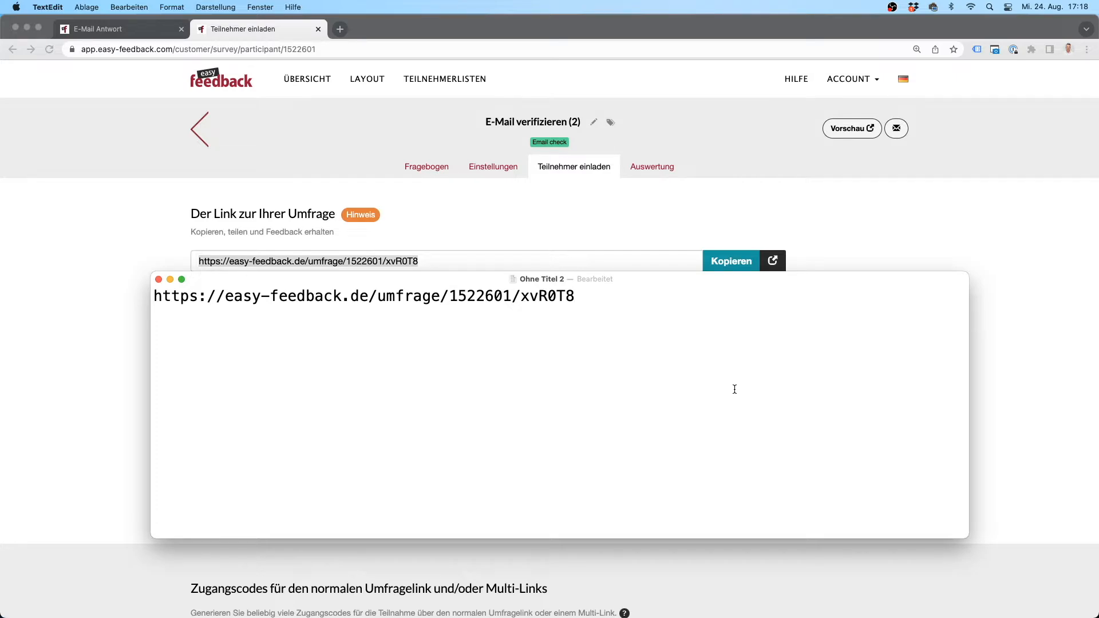
{"action": "type", "text": "/"}
{"action": "type", "text": "?"}
{"action": "type", "text": "pre"}
{"action": "type", "text": "="}
{"action": "type", "text": "[]"}
{"action": "type", "text": "Q1-"}
{"action": "type", "text": "A1"}
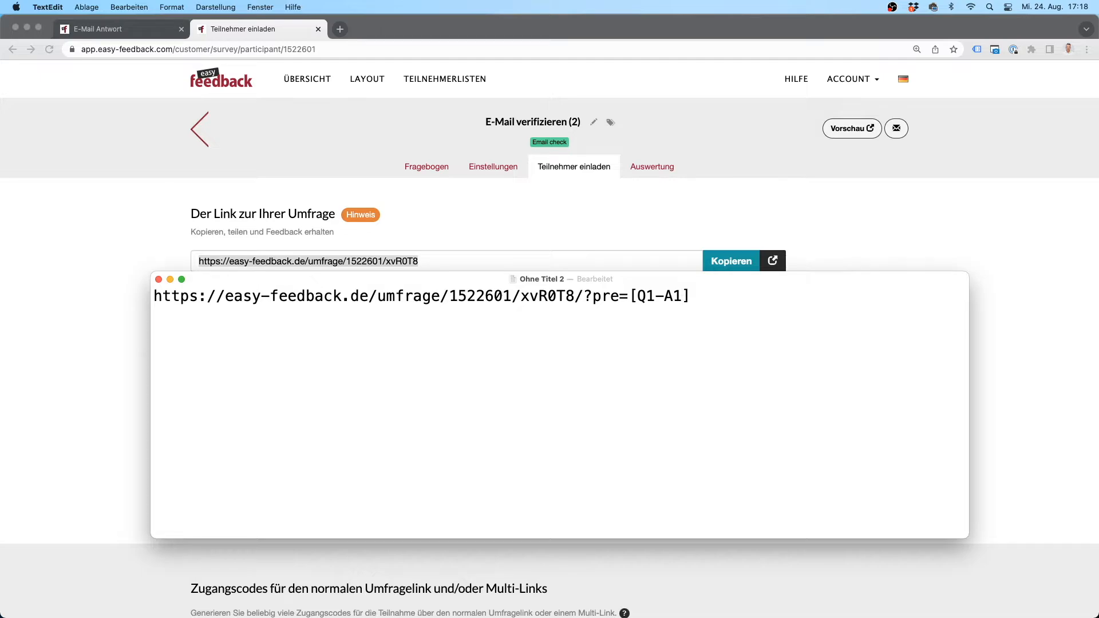
Step: Append &last=[Q1-A2]&mail=[Q1-A3] to the link and copy the complete URL
{"action": "left_click", "coordinate": [692, 299]}
{"action": "type", "text": "&"}
{"action": "type", "text": "last"}
{"action": "type", "text": "="}
{"action": "type", "text": "[]"}
{"action": "type", "text": "Q1-A2"}
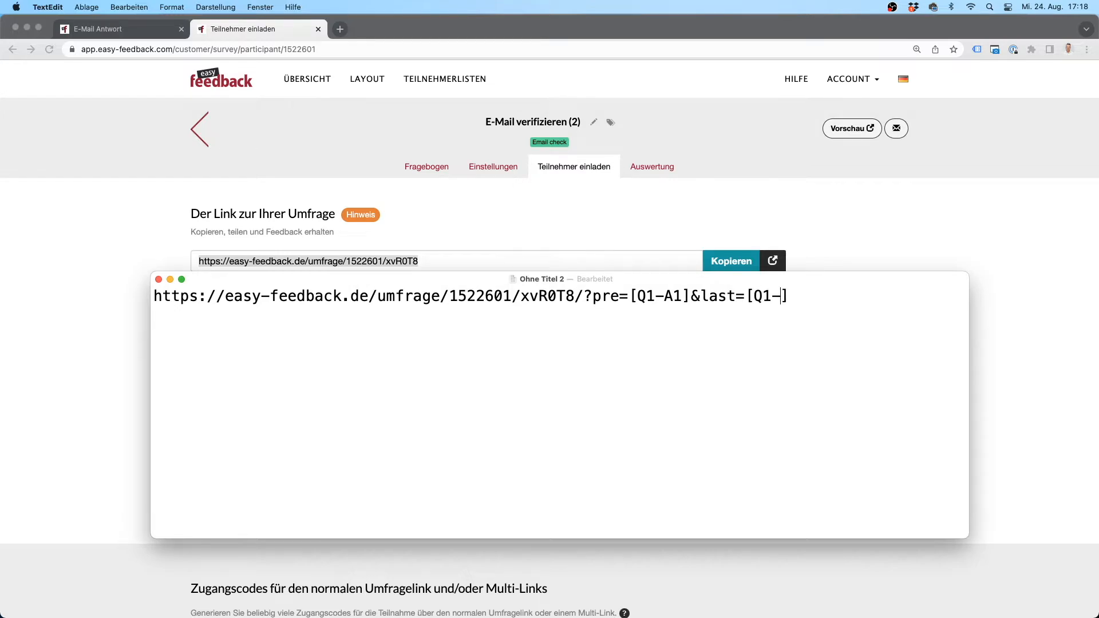
{"action": "type", "text": "&mail"}
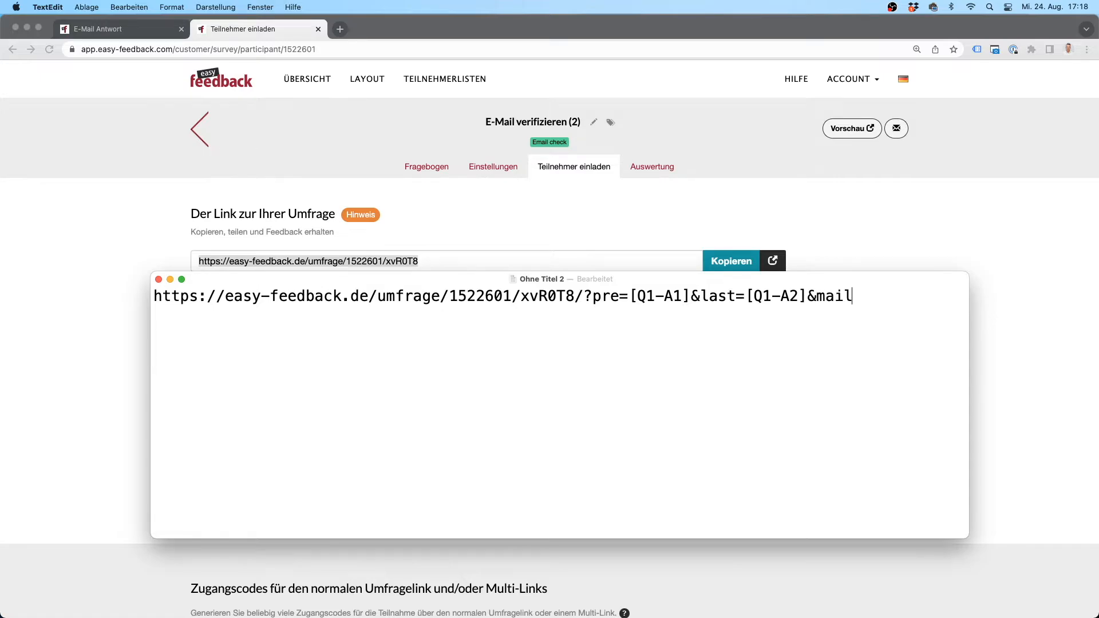
{"action": "type", "text": "[]A"}
{"action": "key", "text": "BackSpace"}
{"action": "type", "text": "Q1-A3"}
{"action": "key", "text": "super+a"}
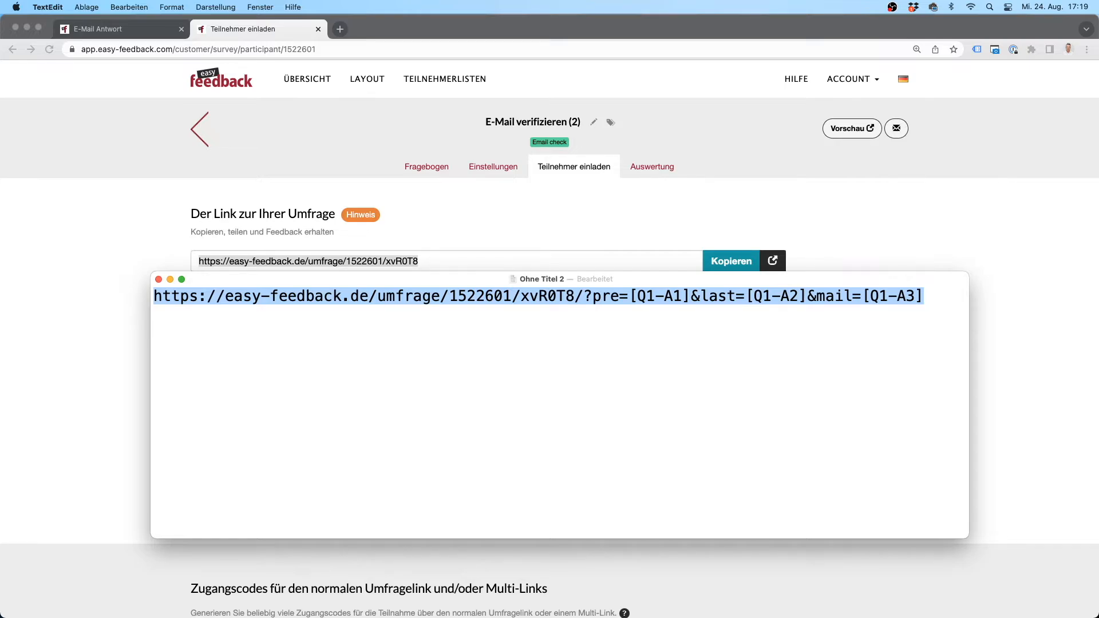
{"action": "key", "text": "super+c"}
Step: Point the 'Verify email >' link to survey 2's prefill URL and save the e-mail reply settings
{"action": "left_click", "coordinate": [810, 201]}
{"action": "left_click", "coordinate": [129, 35]}
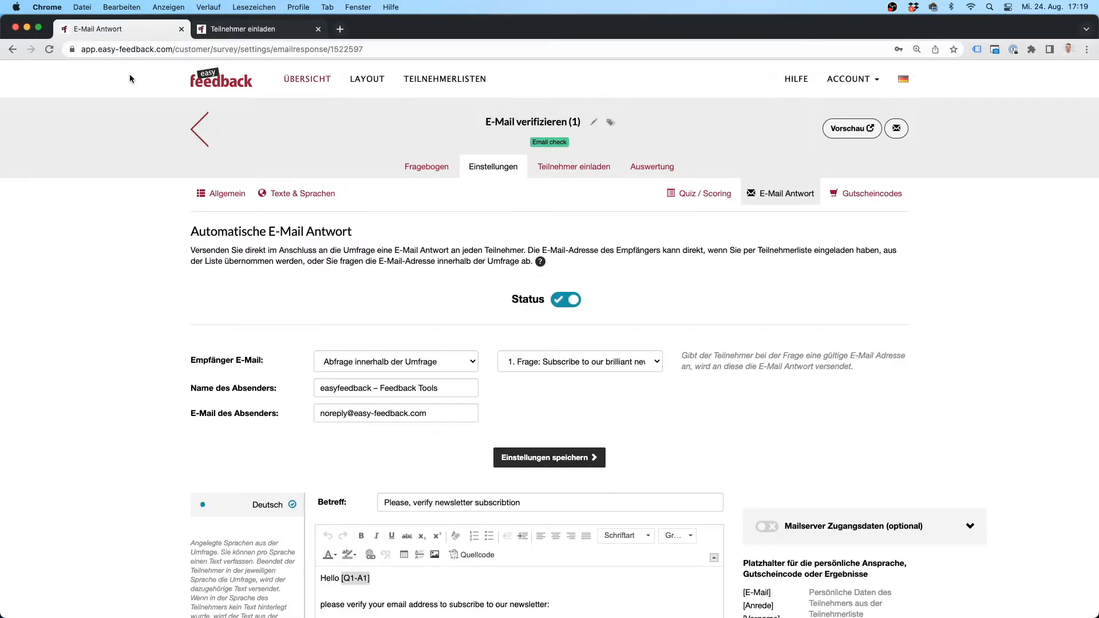
{"action": "left_click_drag", "start_coordinate": [585, 121], "coordinate": [480, 124]}
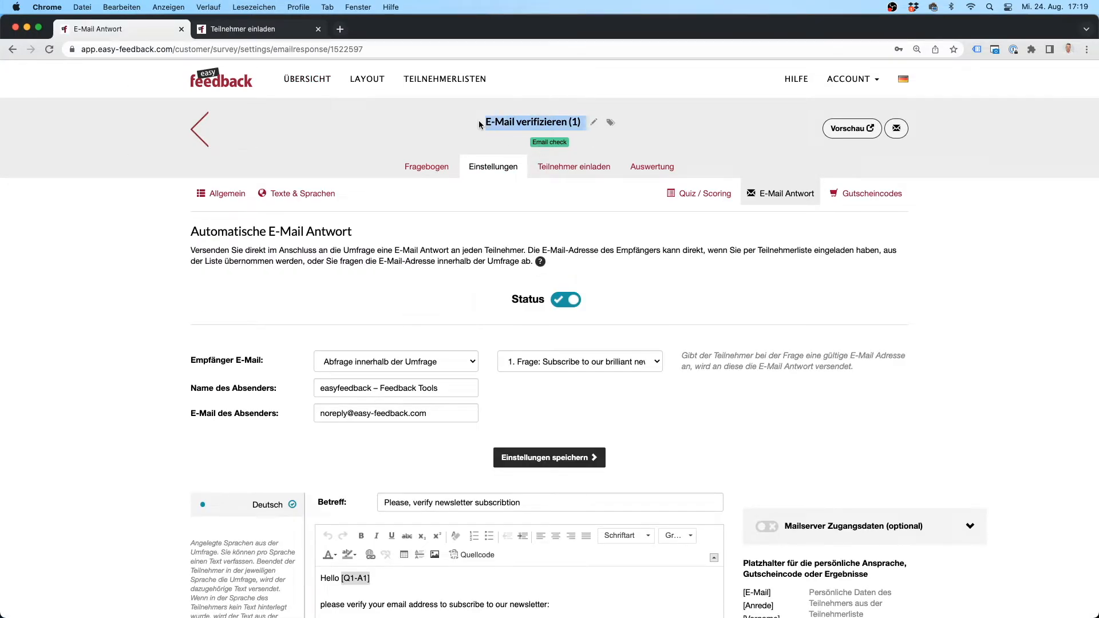
{"action": "scroll", "coordinate": [964, 305], "scroll_direction": "down", "scroll_amount": 5}
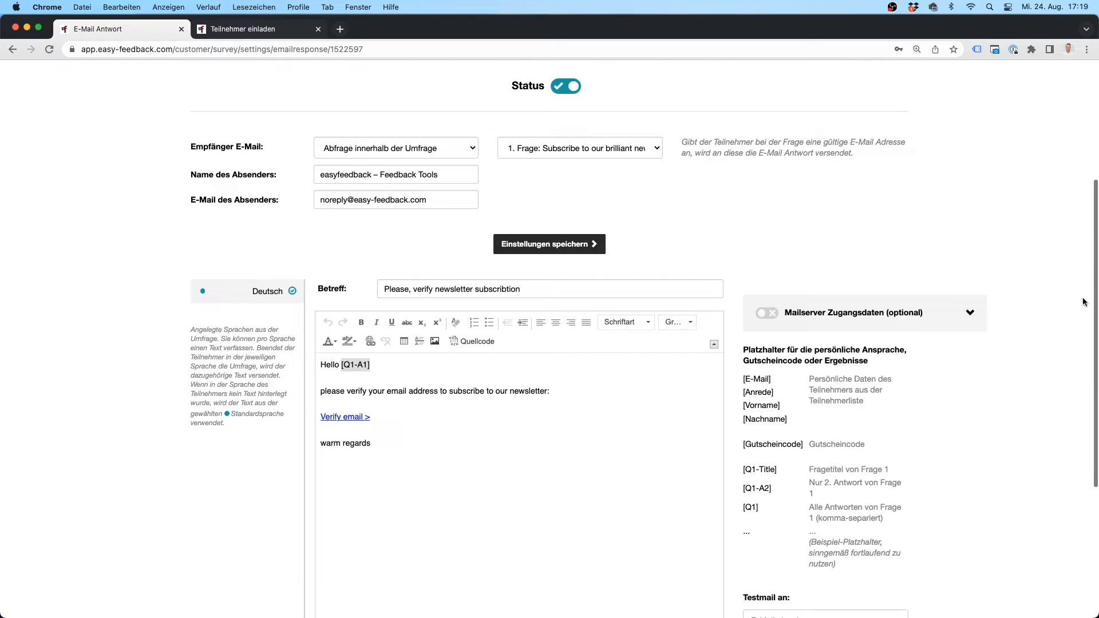
{"action": "double_click", "coordinate": [352, 425]}
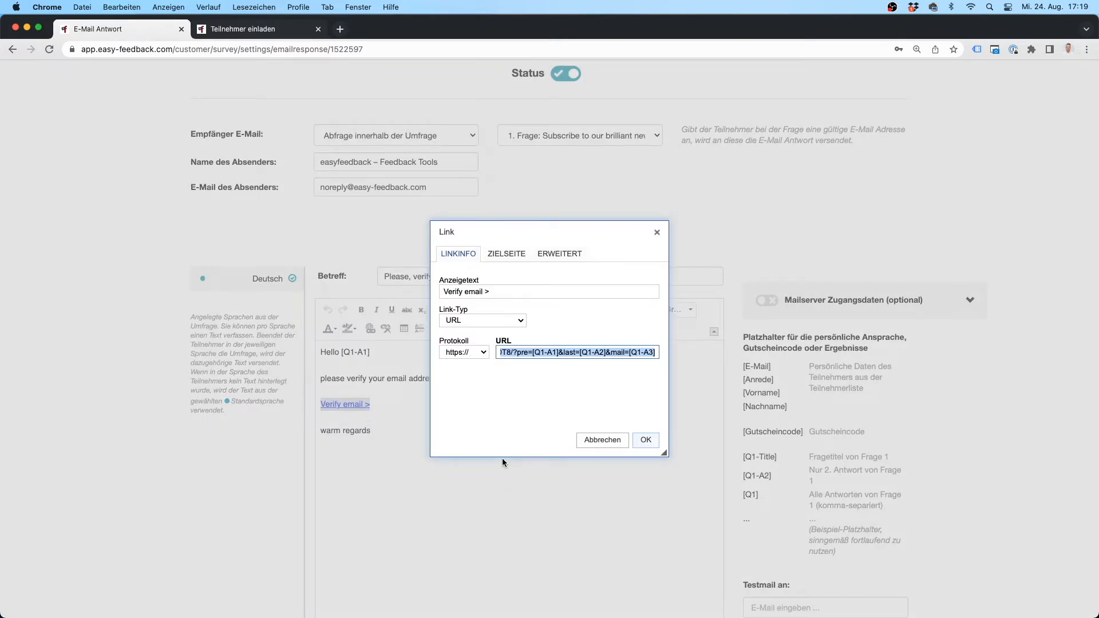
{"action": "key", "text": "BackSpace"}
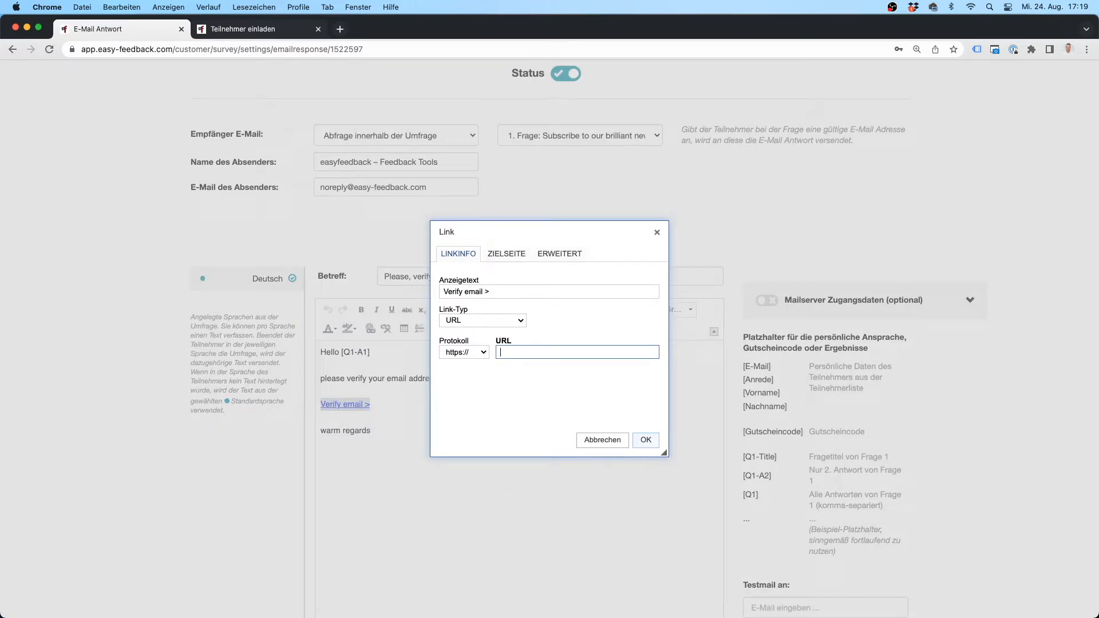
{"action": "key", "text": "super+v"}
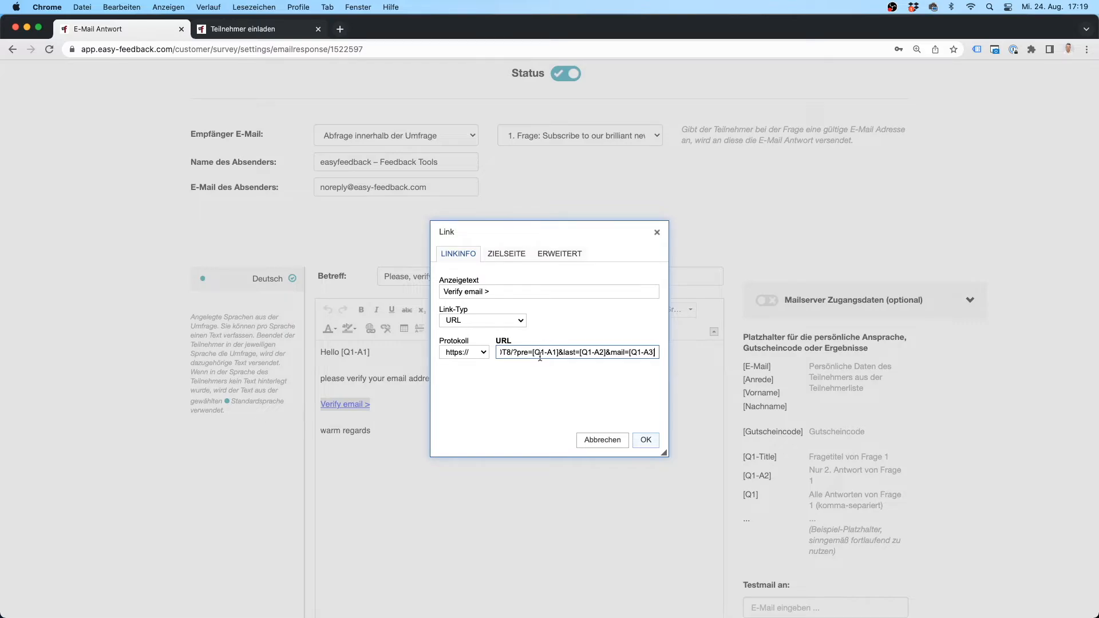
{"action": "left_click_drag", "start_coordinate": [532, 354], "coordinate": [659, 353]}
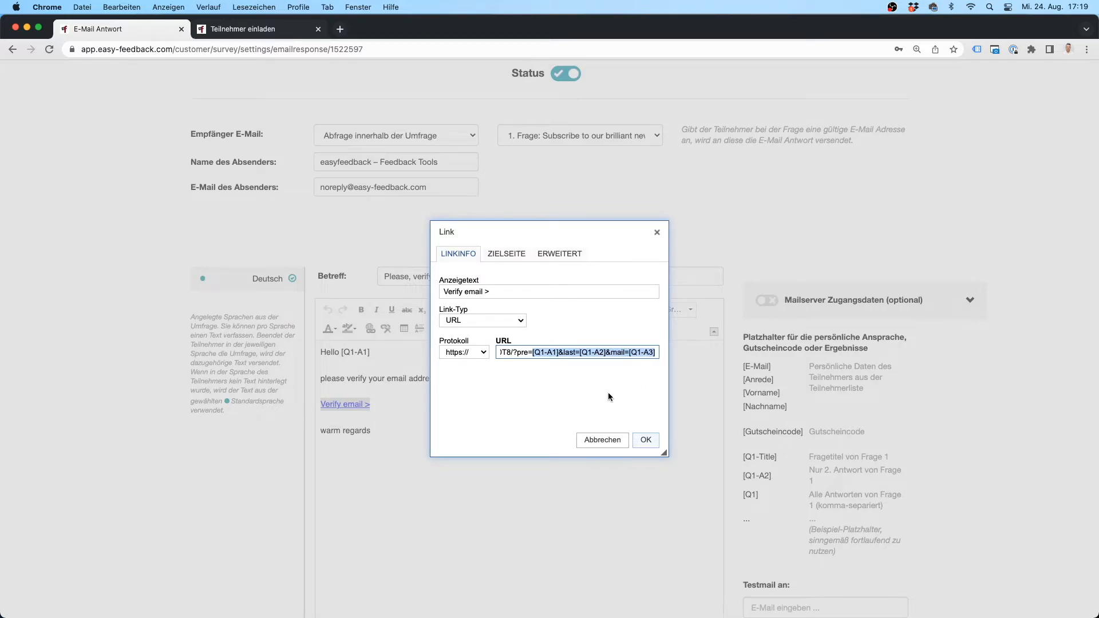
{"action": "left_click", "coordinate": [645, 440]}
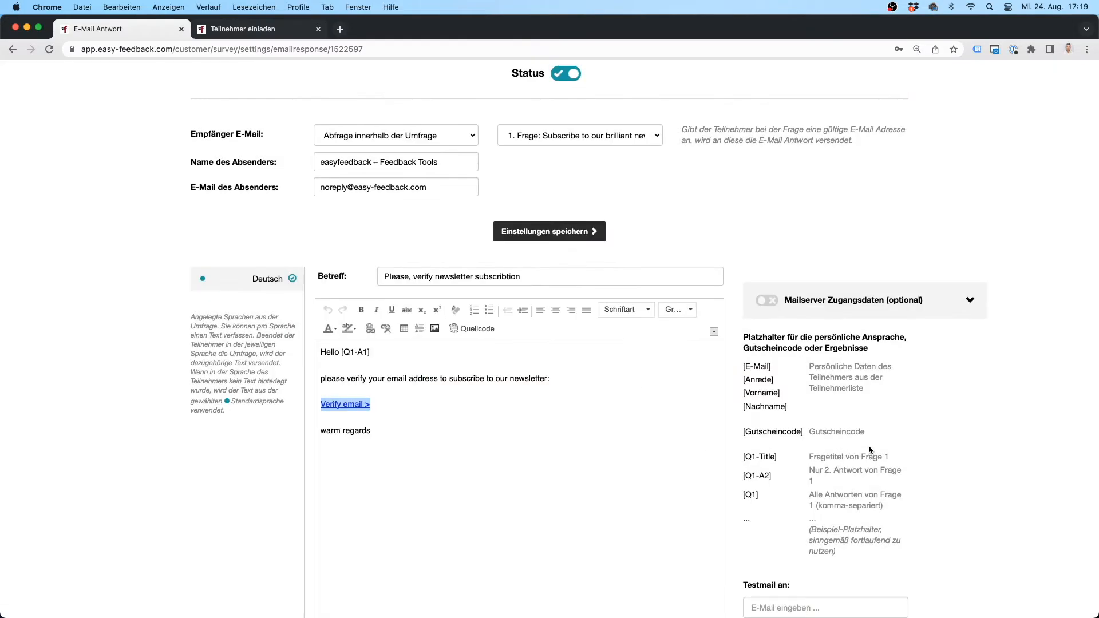
{"action": "left_click", "coordinate": [534, 239]}
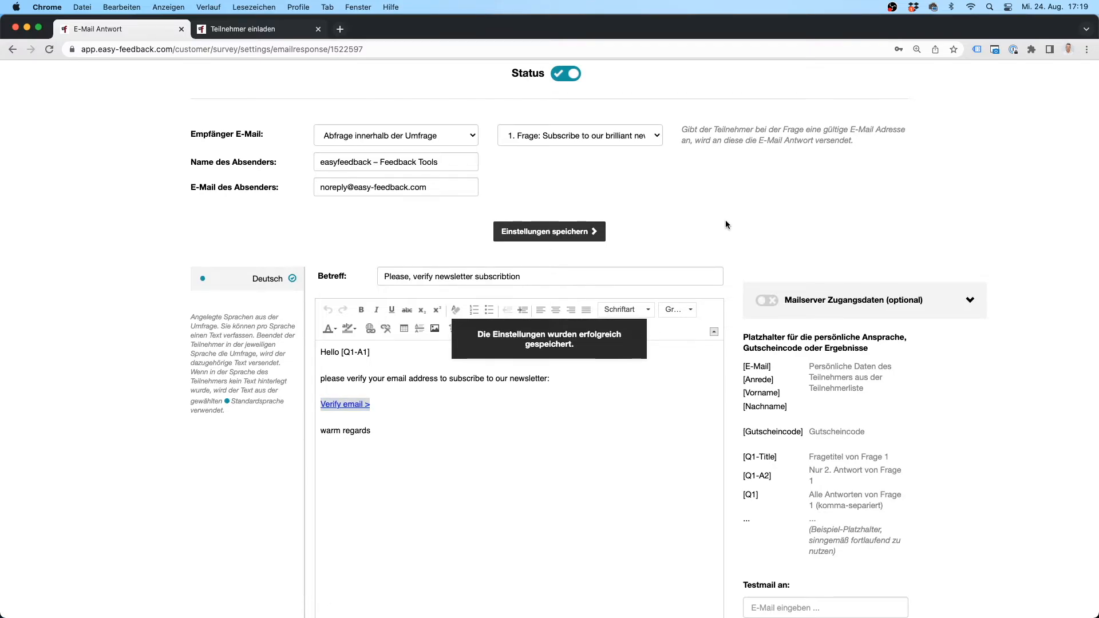
{"action": "left_click", "coordinate": [252, 28]}
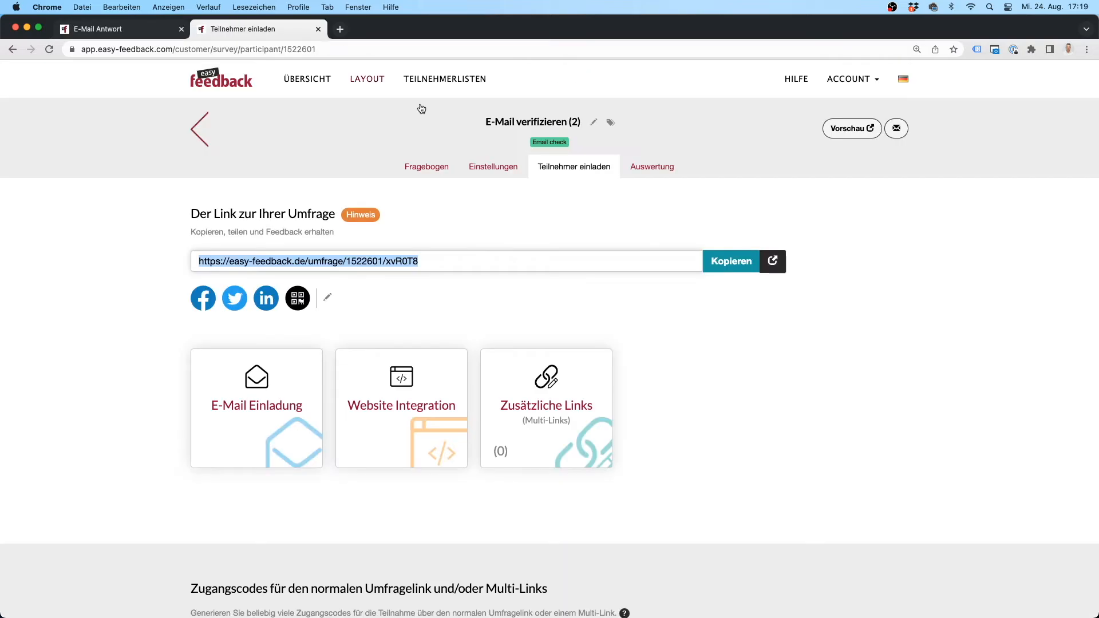
Step: Open survey 2's Fragebogen and edit its First name, Last name and Email question
{"action": "left_click", "coordinate": [871, 249]}
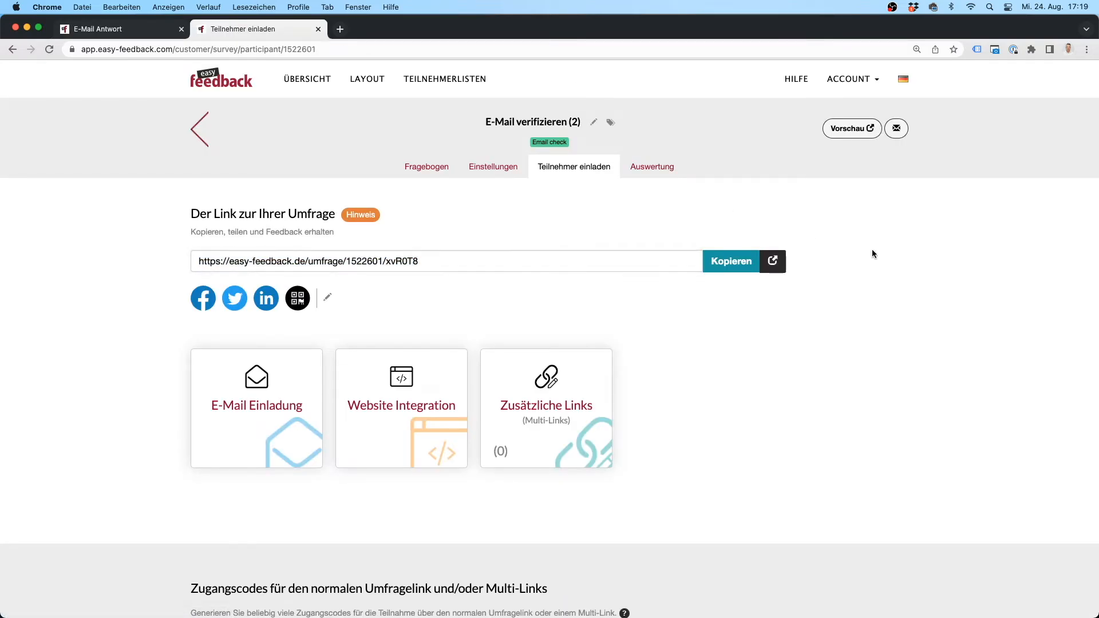
{"action": "left_click", "coordinate": [431, 172]}
{"action": "scroll", "coordinate": [885, 283], "scroll_direction": "down", "scroll_amount": 3}
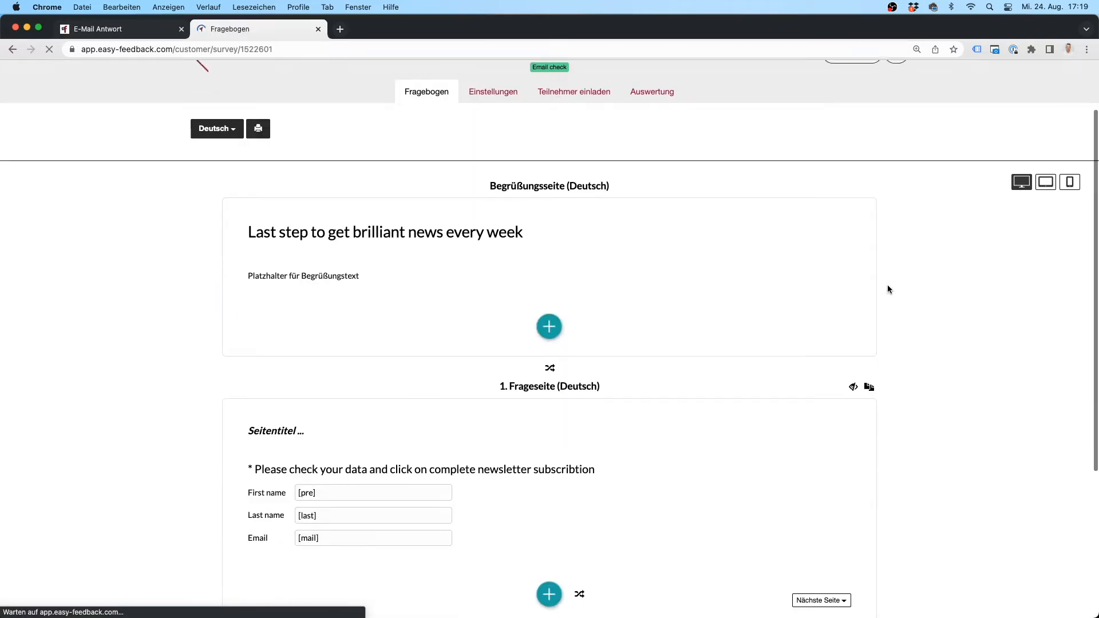
{"action": "scroll", "coordinate": [888, 289], "scroll_direction": "down", "scroll_amount": 5}
{"action": "mouse_move", "coordinate": [534, 323]}
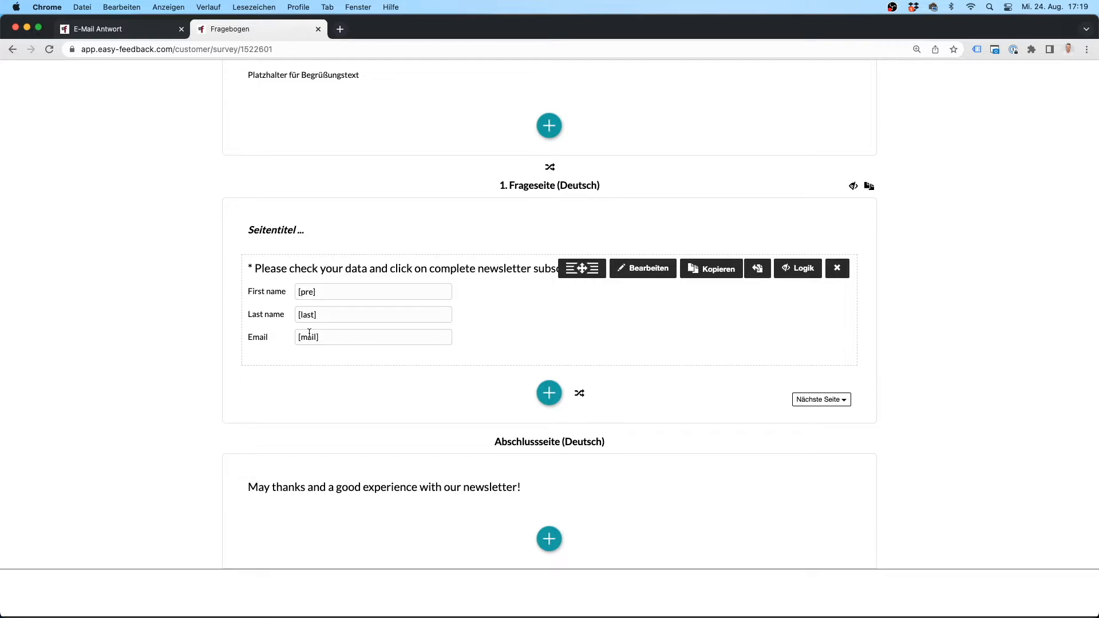
{"action": "left_click", "coordinate": [652, 270]}
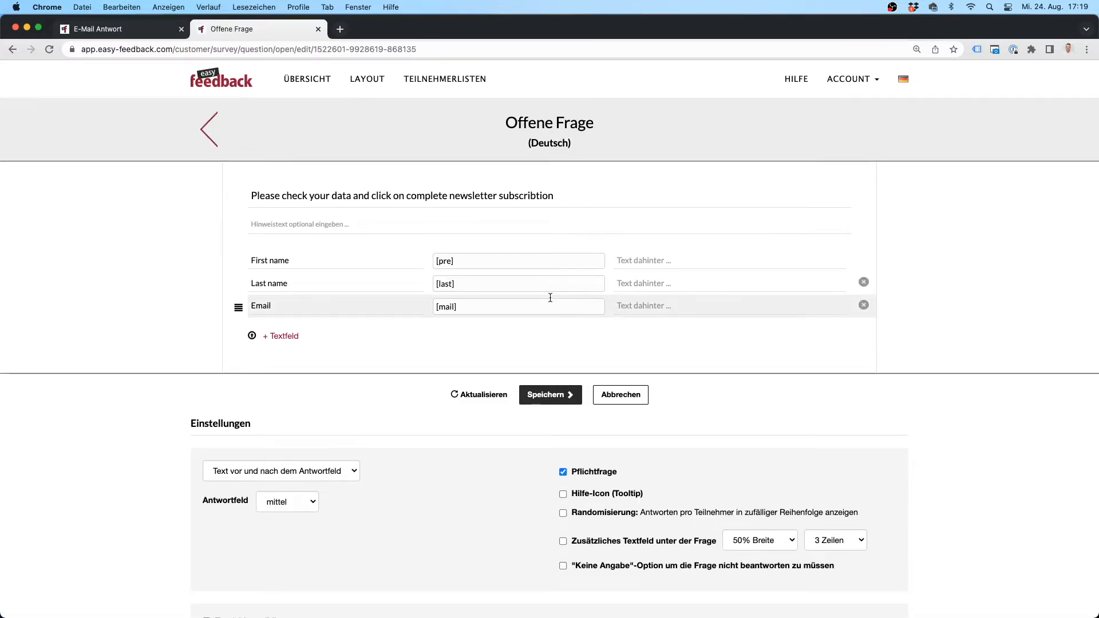
Step: Check the First name default value [pre], then cancel the question editor unchanged
{"action": "left_click_drag", "start_coordinate": [476, 263], "coordinate": [424, 261]}
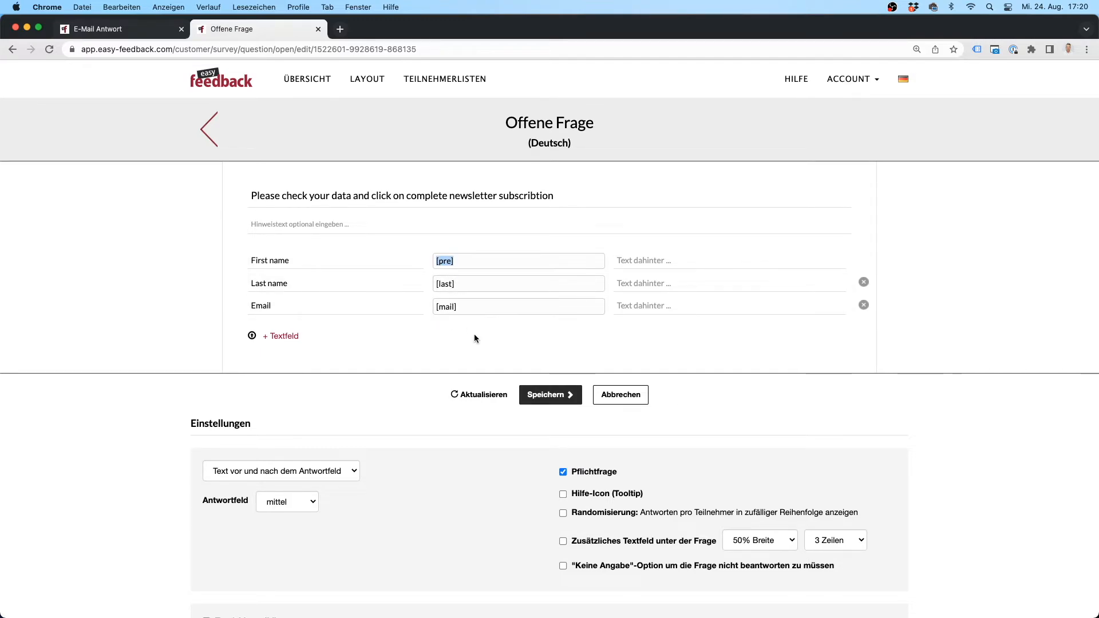
{"action": "left_click", "coordinate": [622, 401]}
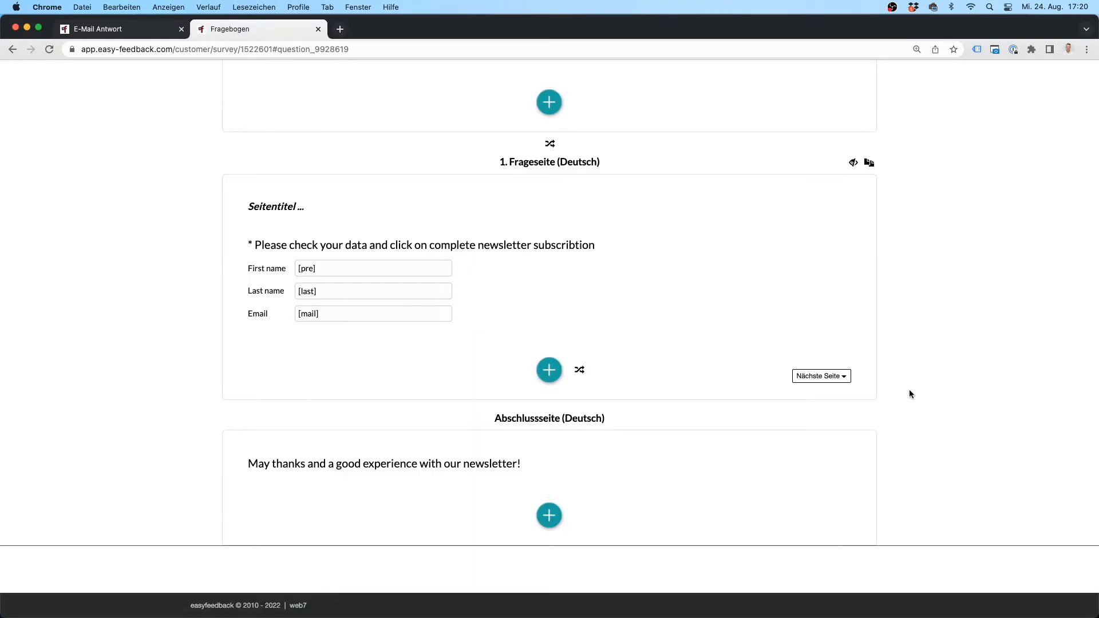
Step: Return to survey 1's Teilnehmer einladen page and open its public survey link in a new tab
{"action": "scroll", "coordinate": [910, 389], "scroll_direction": "up", "scroll_amount": 5}
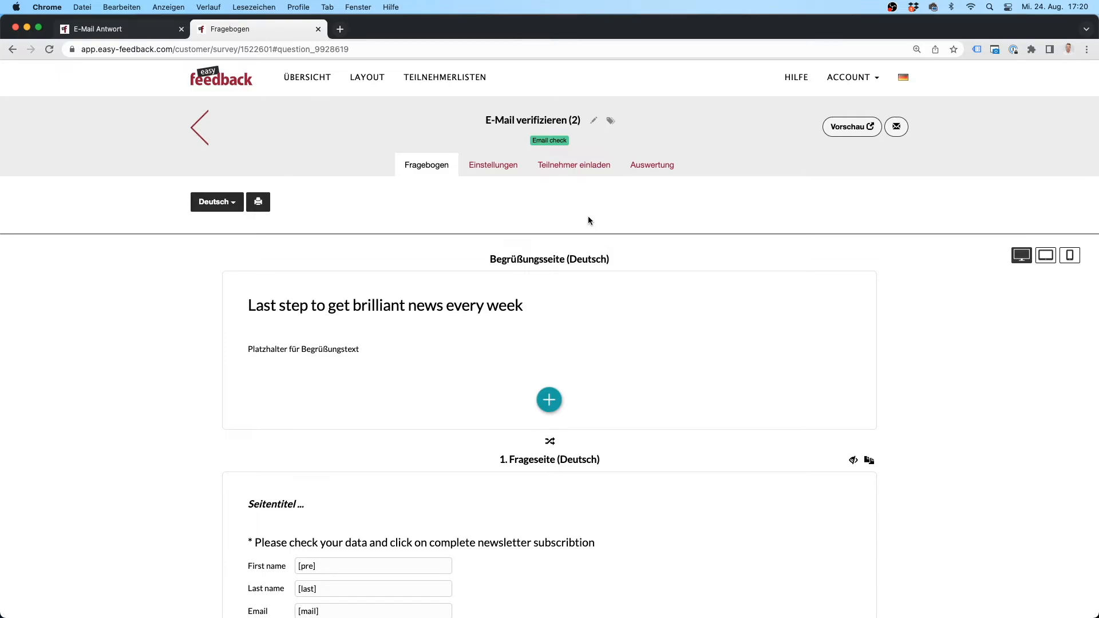
{"action": "left_click", "coordinate": [125, 32]}
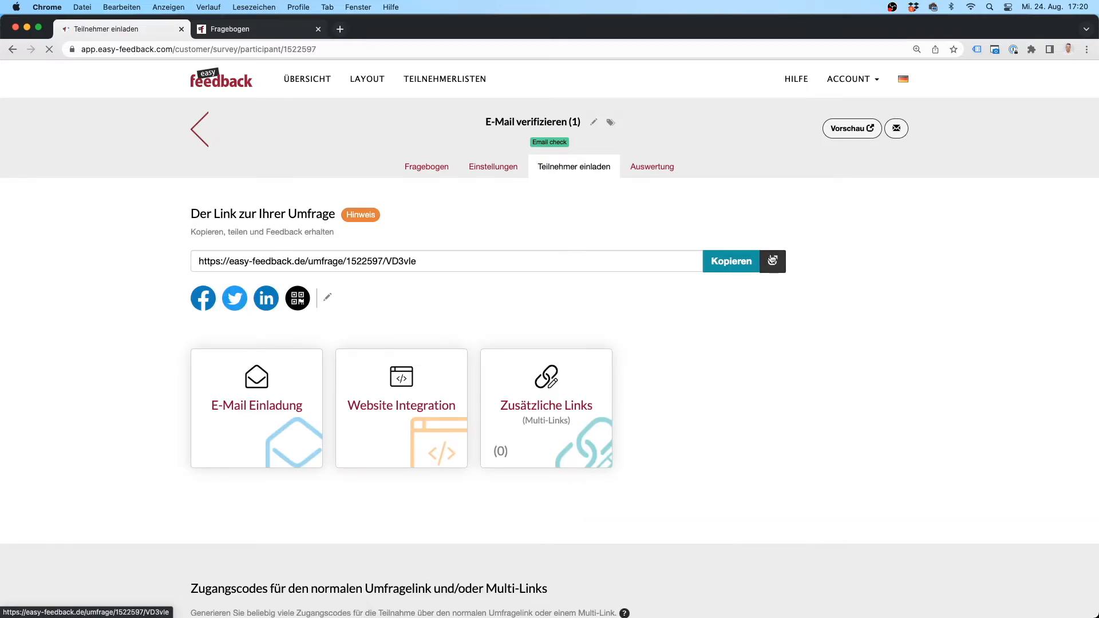
{"action": "left_click", "coordinate": [770, 257]}
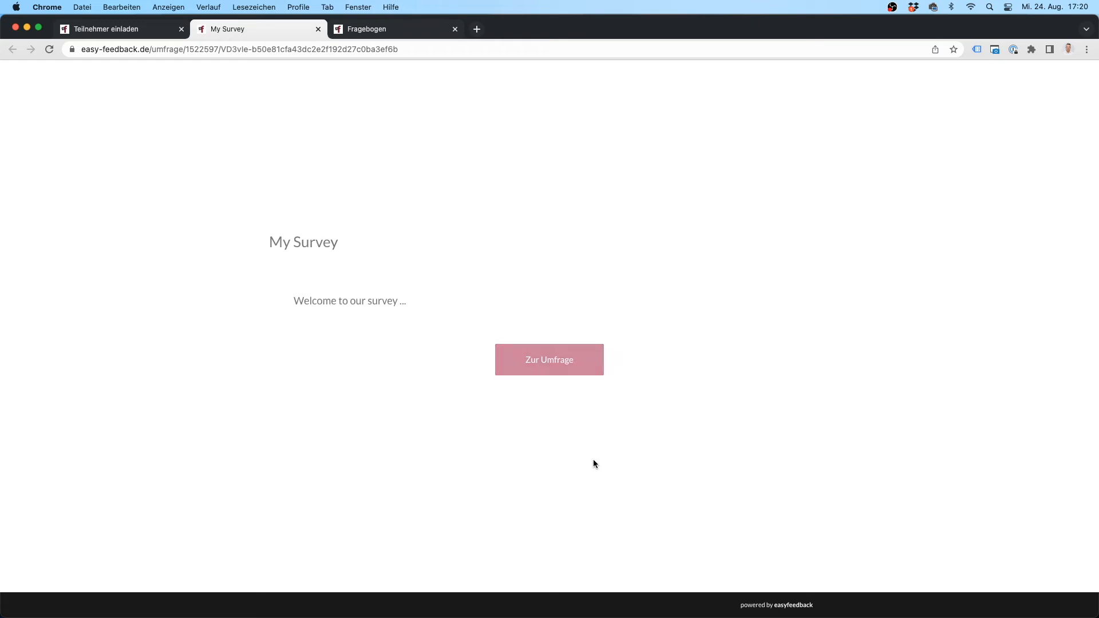
Step: Start survey 1, enter a test first name, last name and e-mail, accept the terms and submit
{"action": "left_click", "coordinate": [562, 362]}
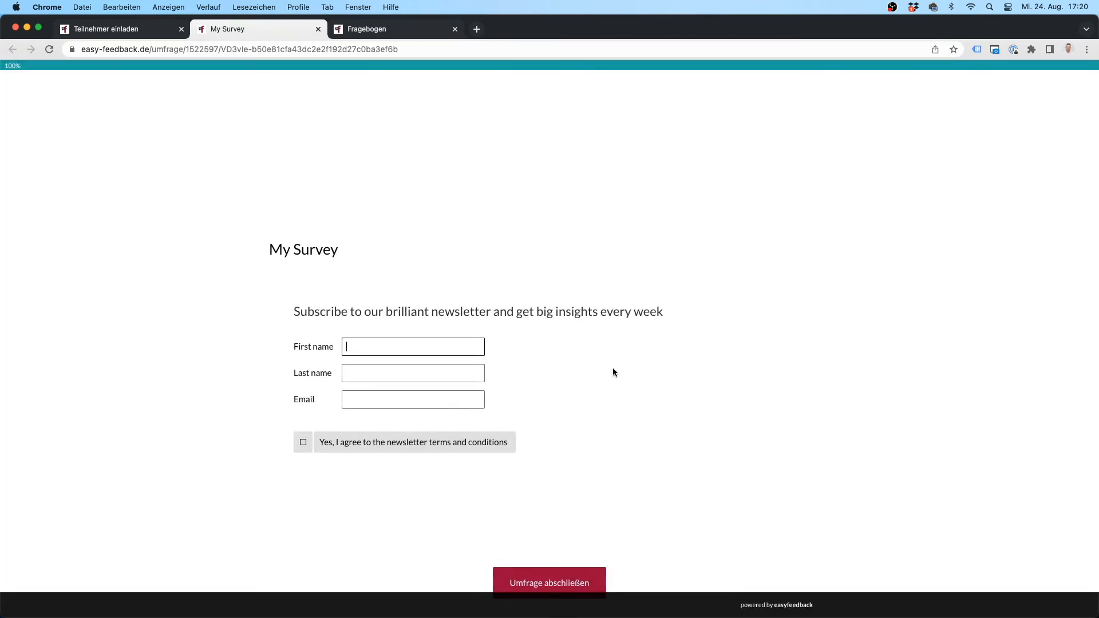
{"action": "key", "text": "Tab"}
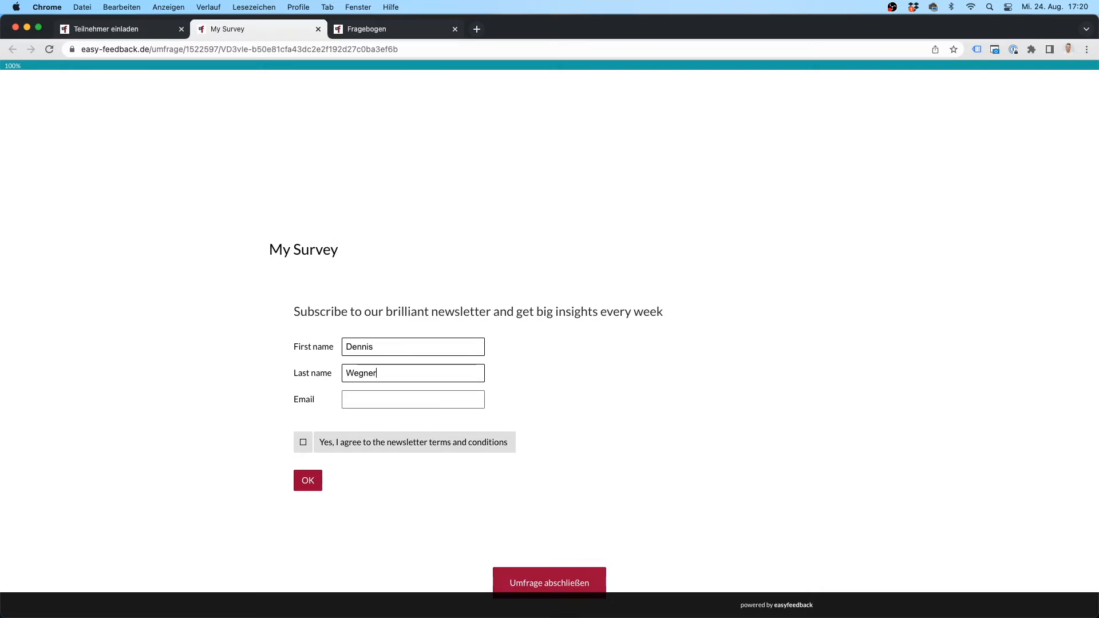
{"action": "key", "text": "Tab"}
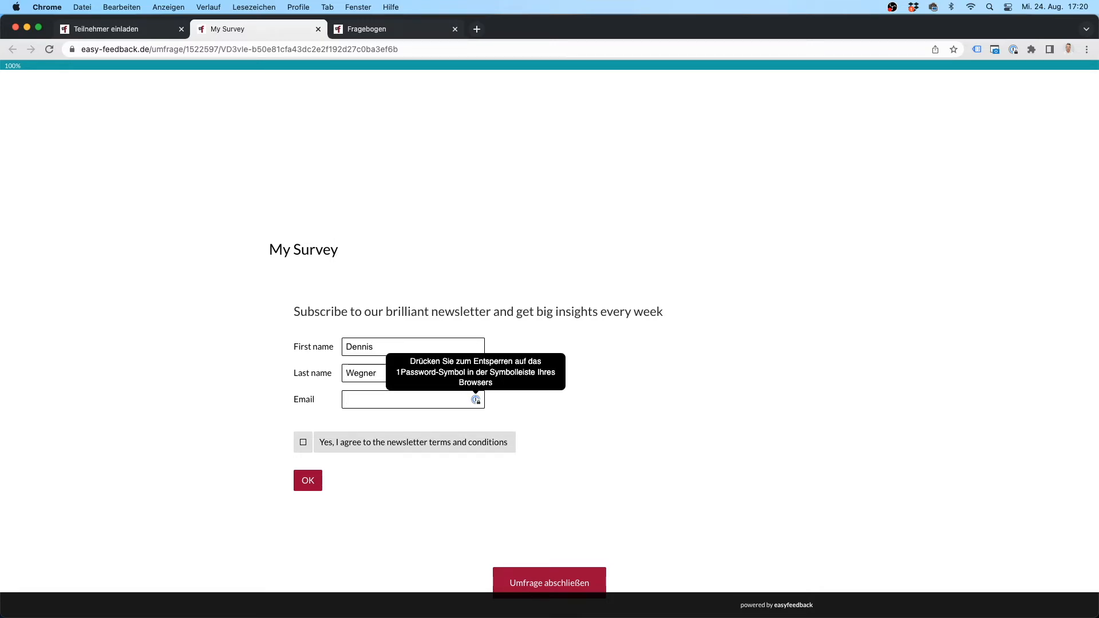
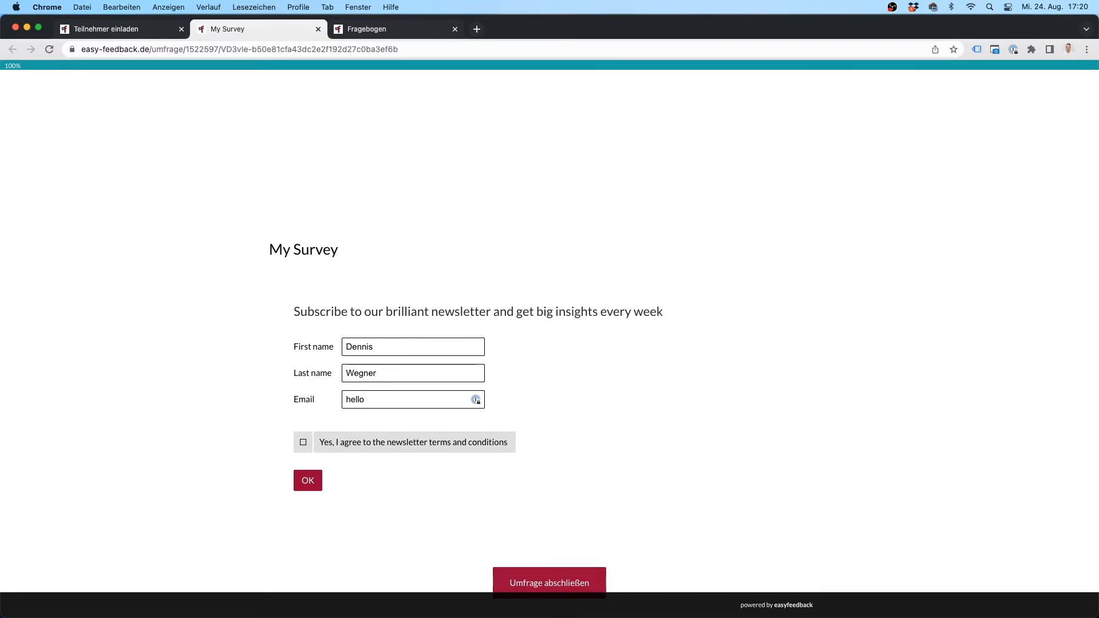
{"action": "left_click", "coordinate": [442, 447]}
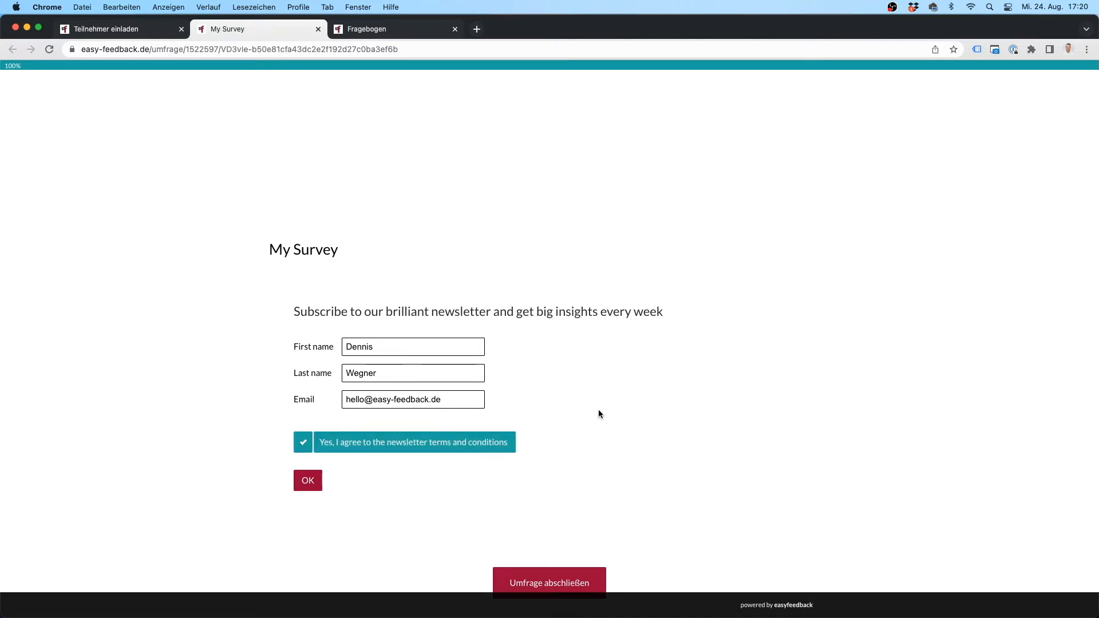
{"action": "scroll", "coordinate": [599, 413], "scroll_direction": "down", "scroll_amount": 3}
{"action": "left_click", "coordinate": [565, 465]}
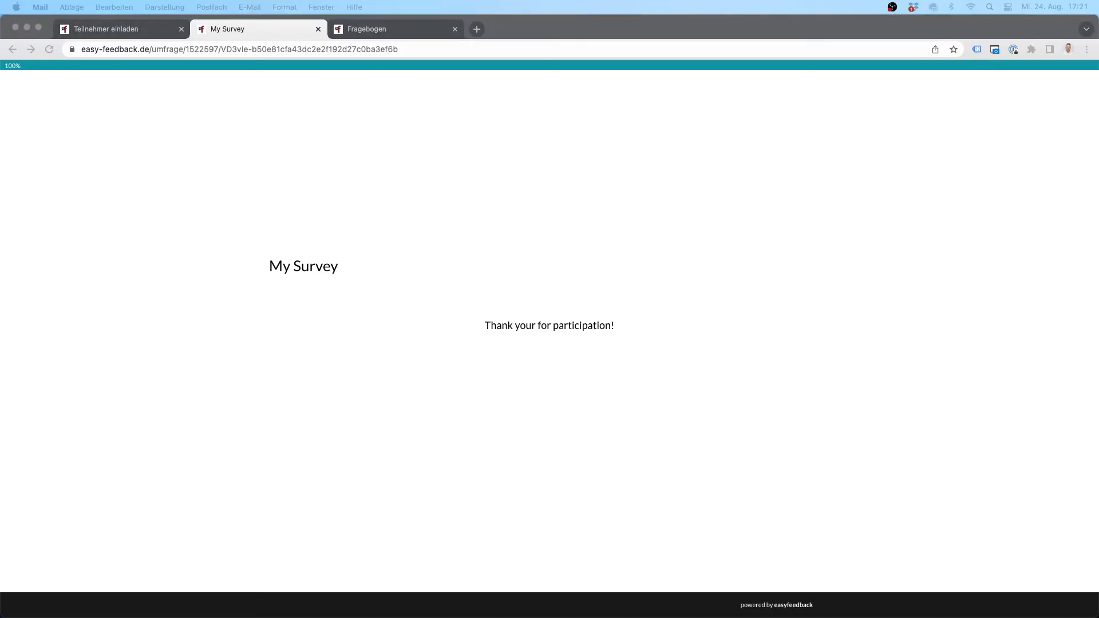
Step: Bring the verification e-mail into view, check the greeting's name, and follow its 'Verify email' link
{"action": "left_click_drag", "start_coordinate": [1098, 91], "coordinate": [693, 94]}
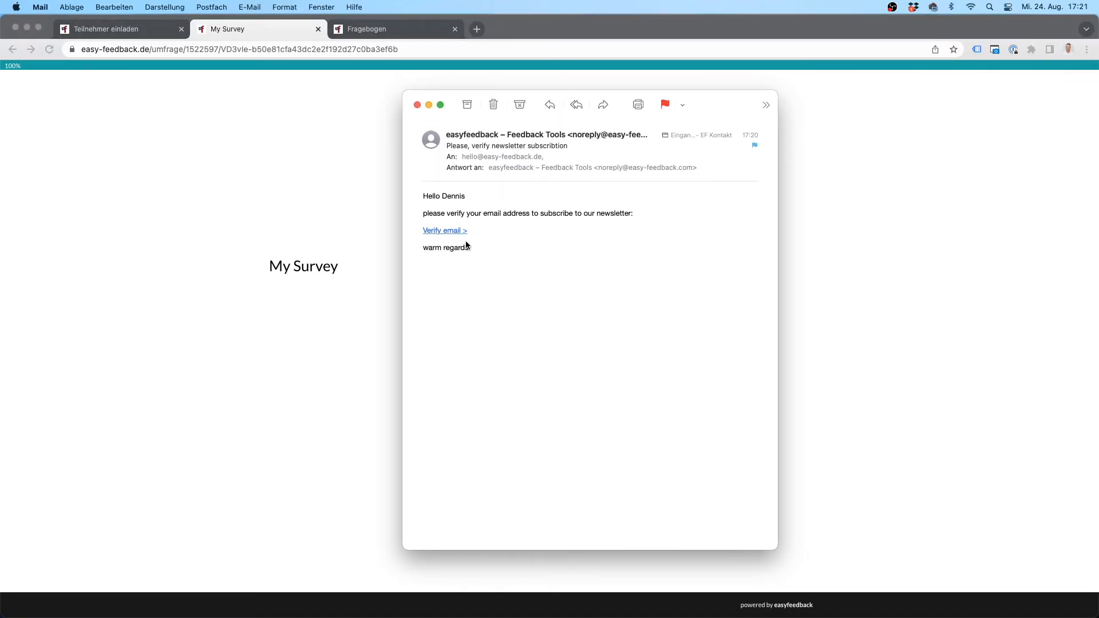
{"action": "double_click", "coordinate": [454, 196]}
{"action": "left_click", "coordinate": [449, 235]}
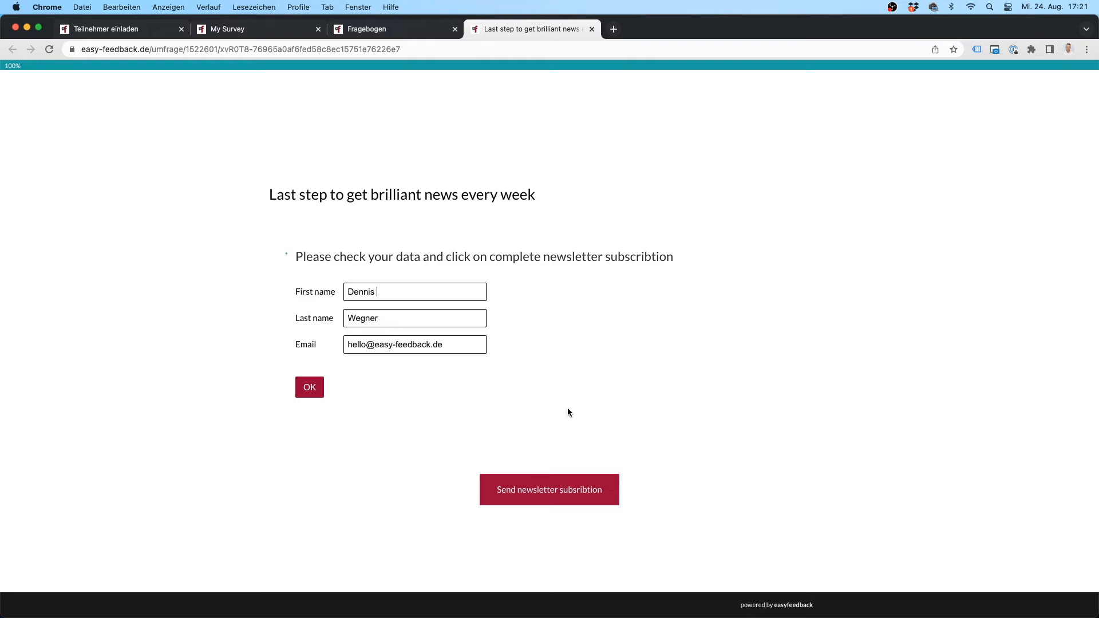
Step: Submit the prefilled newsletter subscription, compare both surveys' thank-you pages, and return to the survey editor
{"action": "left_click", "coordinate": [562, 493]}
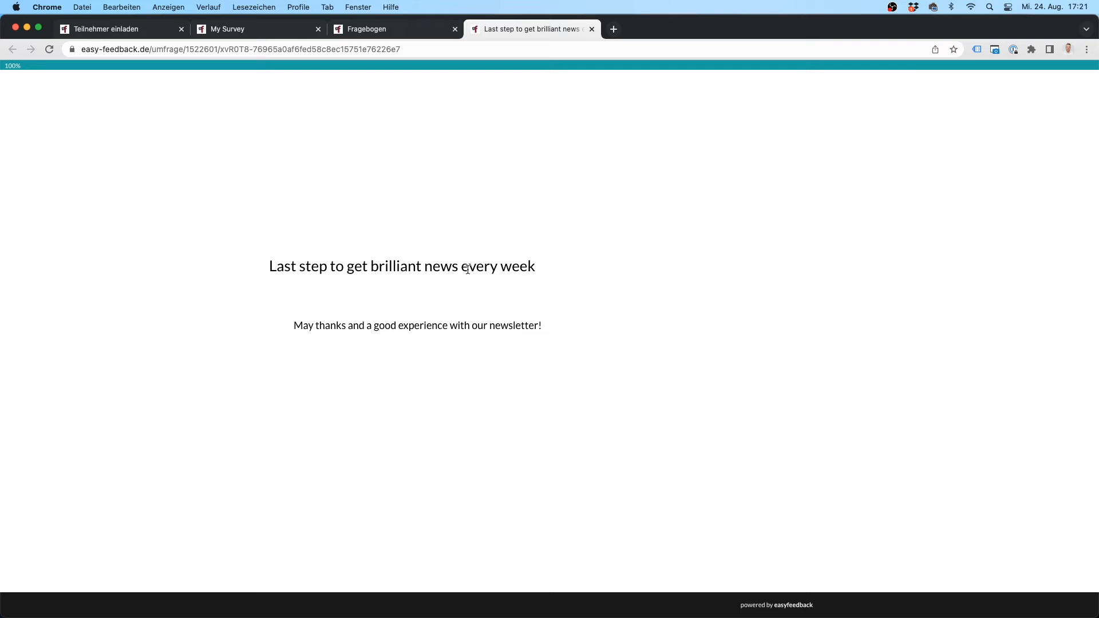
{"action": "left_click", "coordinate": [269, 29]}
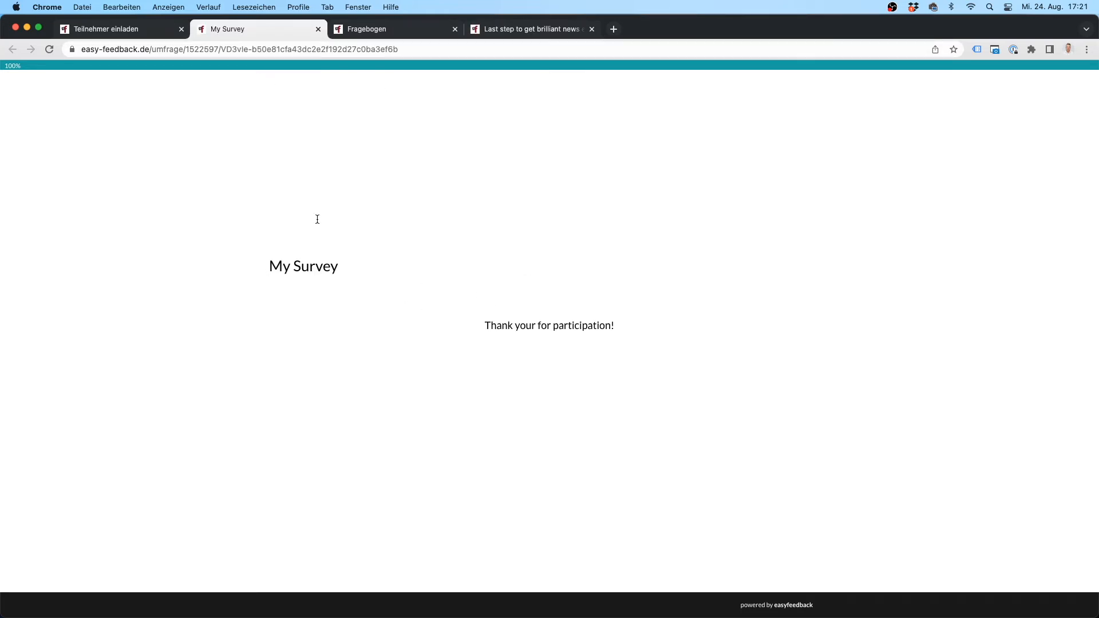
{"action": "left_click", "coordinate": [530, 29]}
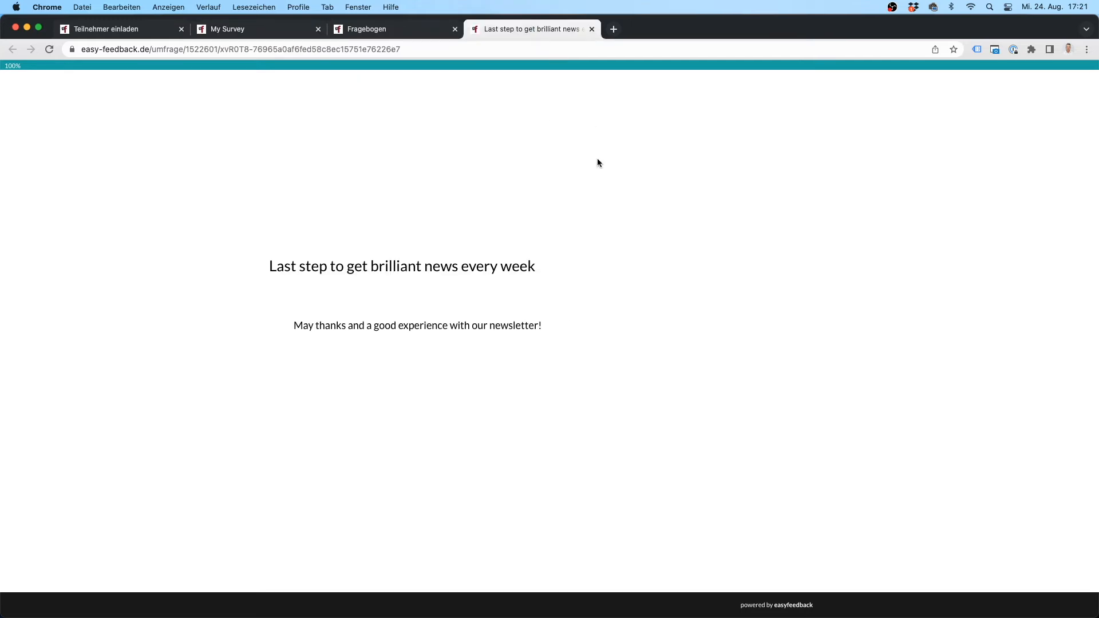
{"action": "left_click", "coordinate": [393, 29]}
Step: Open the second survey's Auswertung and display its Einzelergebnisse list of individual responses
{"action": "left_click_drag", "start_coordinate": [485, 120], "coordinate": [584, 120]}
{"action": "left_click", "coordinate": [713, 218]}
{"action": "left_click", "coordinate": [655, 166]}
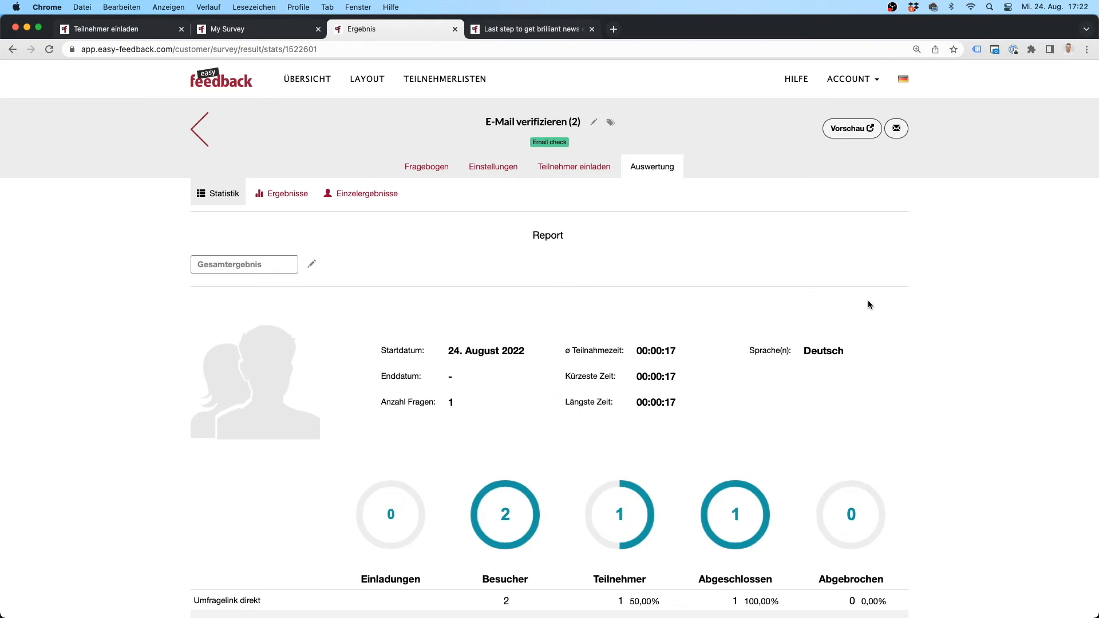
{"action": "scroll", "coordinate": [907, 318], "scroll_direction": "down", "scroll_amount": 2}
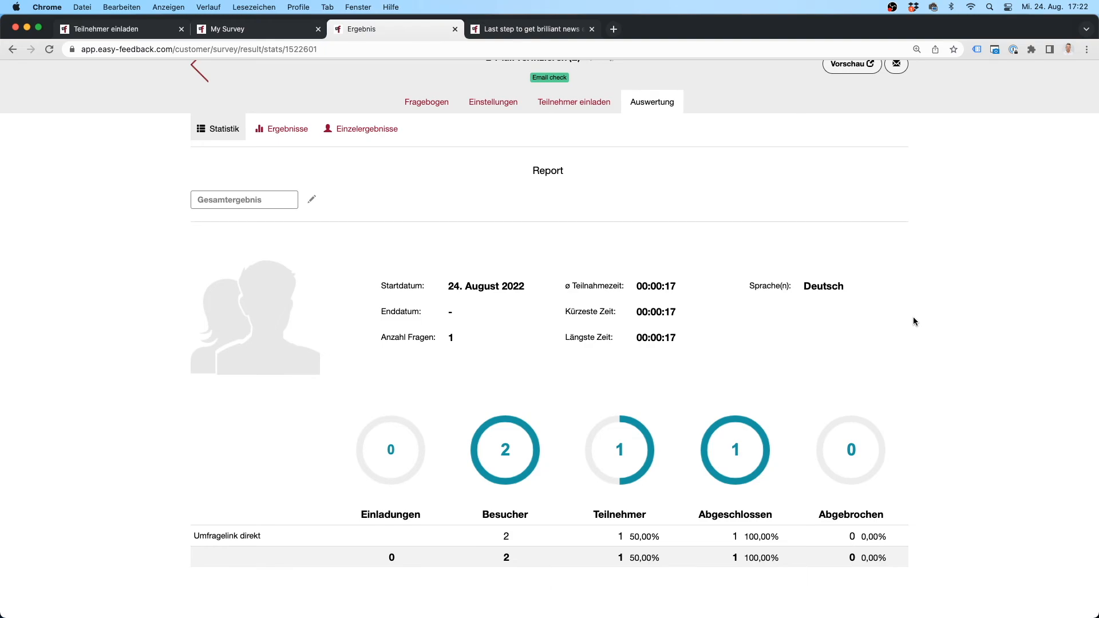
{"action": "left_click", "coordinate": [347, 130]}
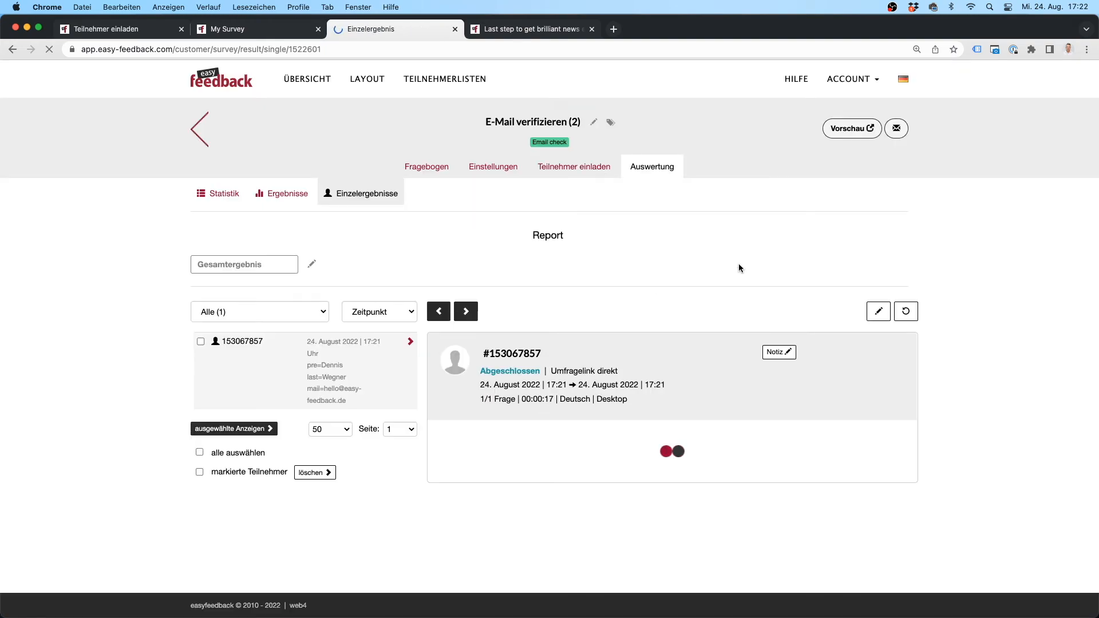
Step: Inspect the completed response's recorded first name, last name and e-mail answers in the detail panel
{"action": "left_click_drag", "start_coordinate": [307, 355], "coordinate": [366, 392]}
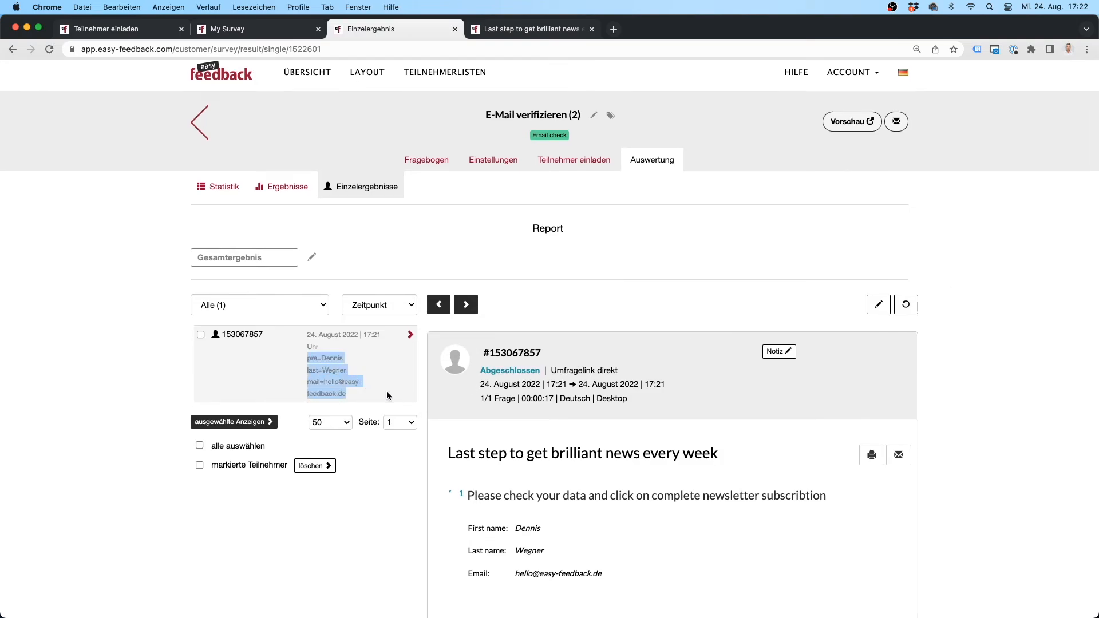
{"action": "left_click", "coordinate": [387, 390]}
{"action": "scroll", "coordinate": [945, 385], "scroll_direction": "down", "scroll_amount": 5}
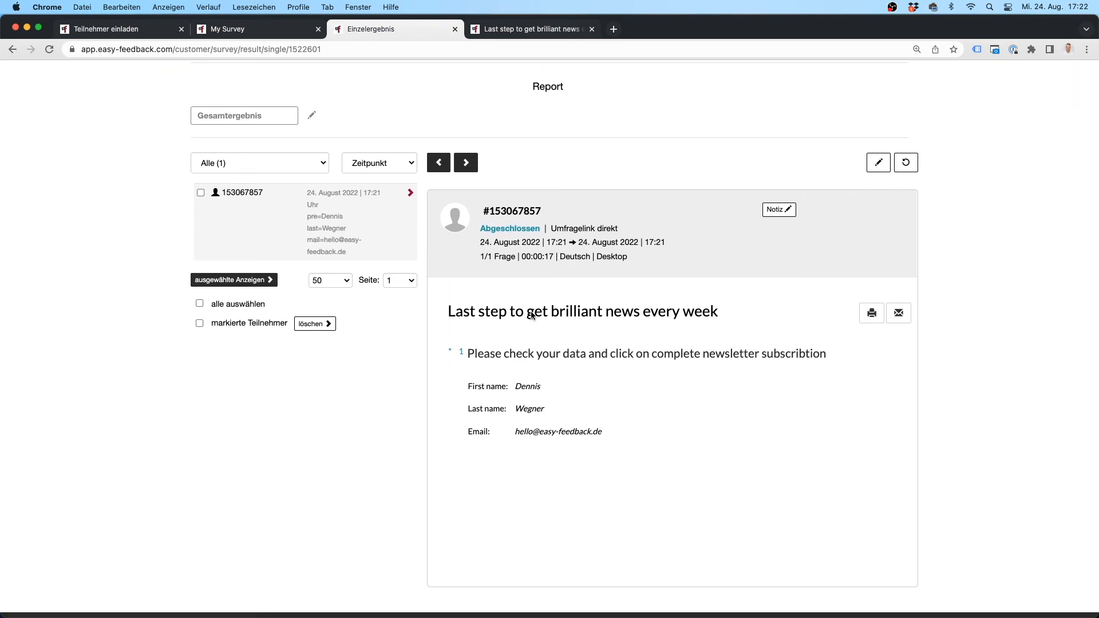
{"action": "left_click_drag", "start_coordinate": [469, 385], "coordinate": [603, 430]}
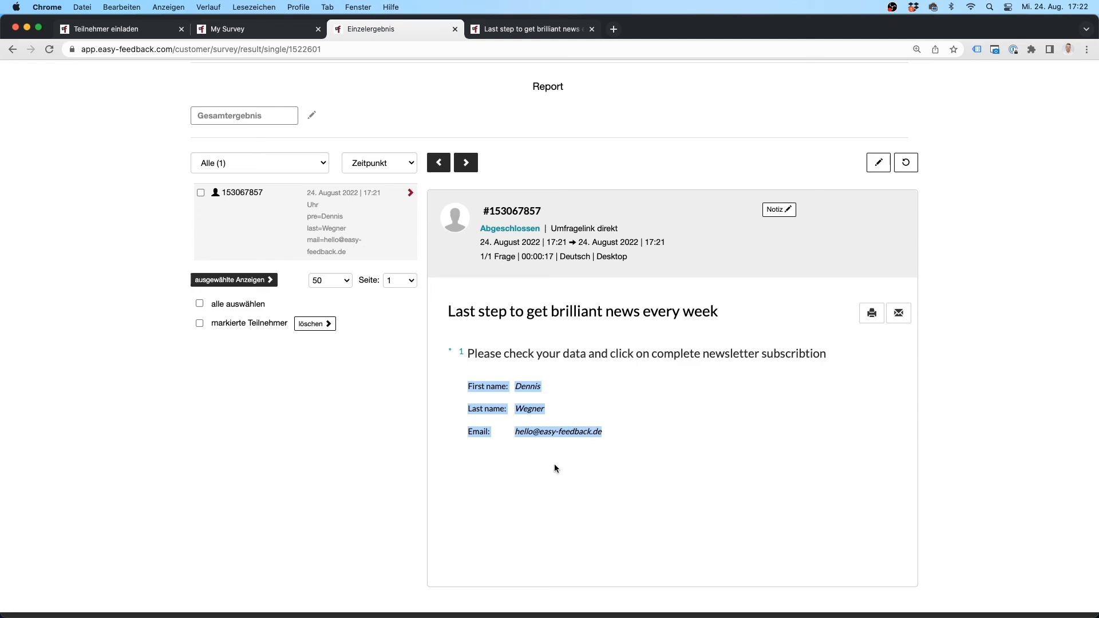
{"action": "left_click", "coordinate": [585, 429]}
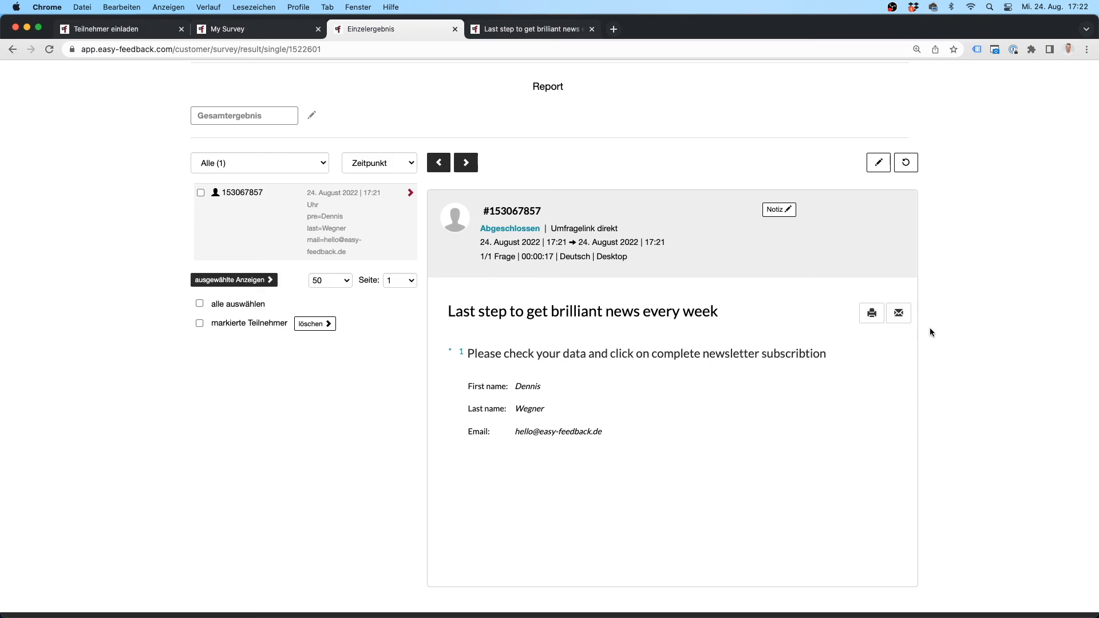
{"action": "scroll", "coordinate": [967, 380], "scroll_direction": "up", "scroll_amount": 3}
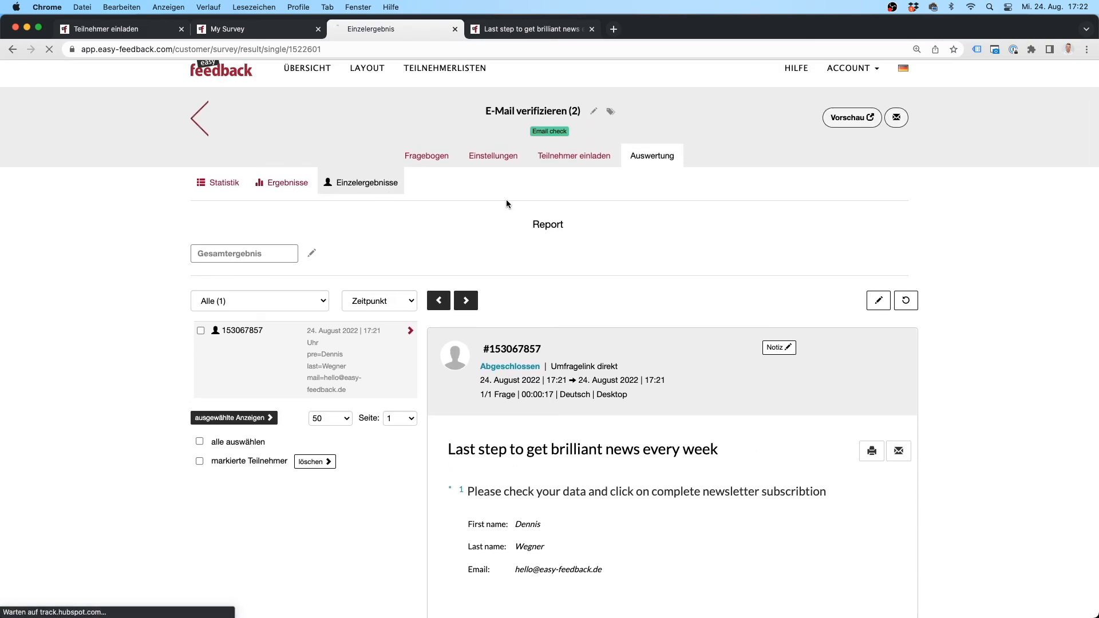